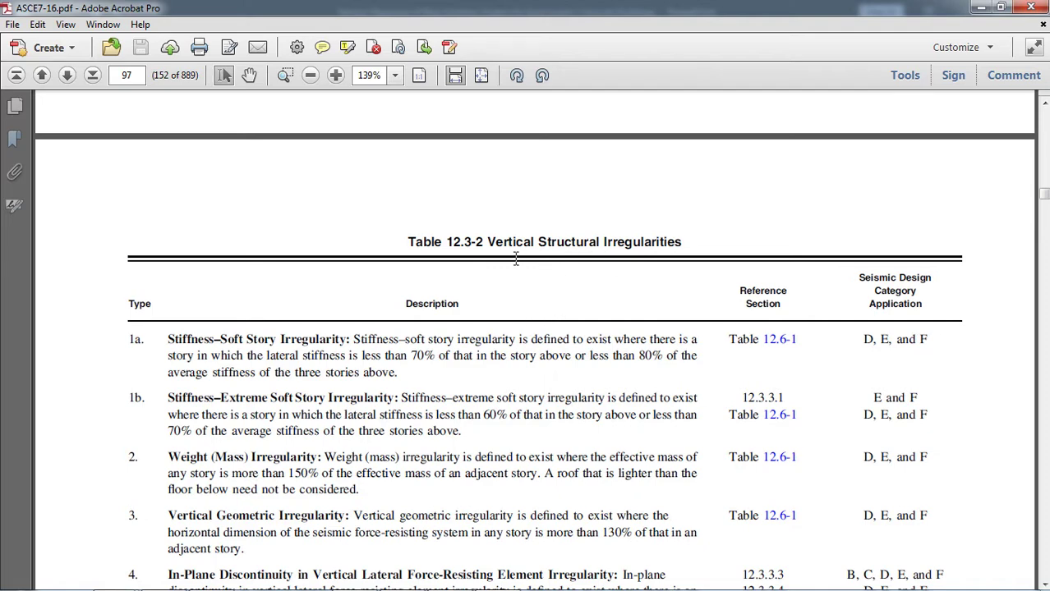
# Scroll ASCE7-16.pdf back to Table 12.3-1 on page 95, then down to section 12.3 on page 96.
pyautogui.scroll(15, 641, 253)
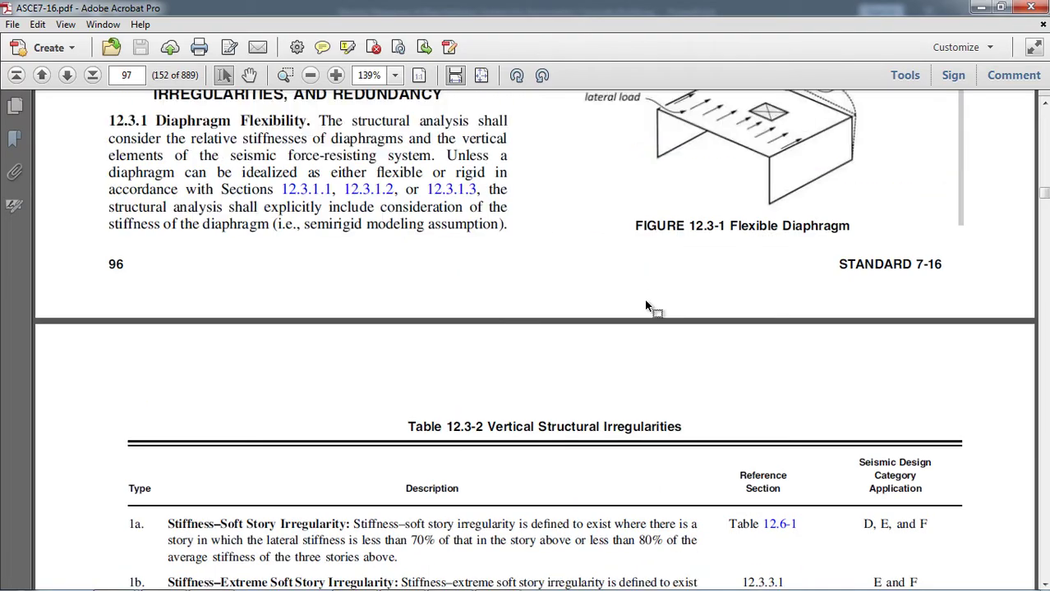
pyautogui.scroll(15, 645, 302)
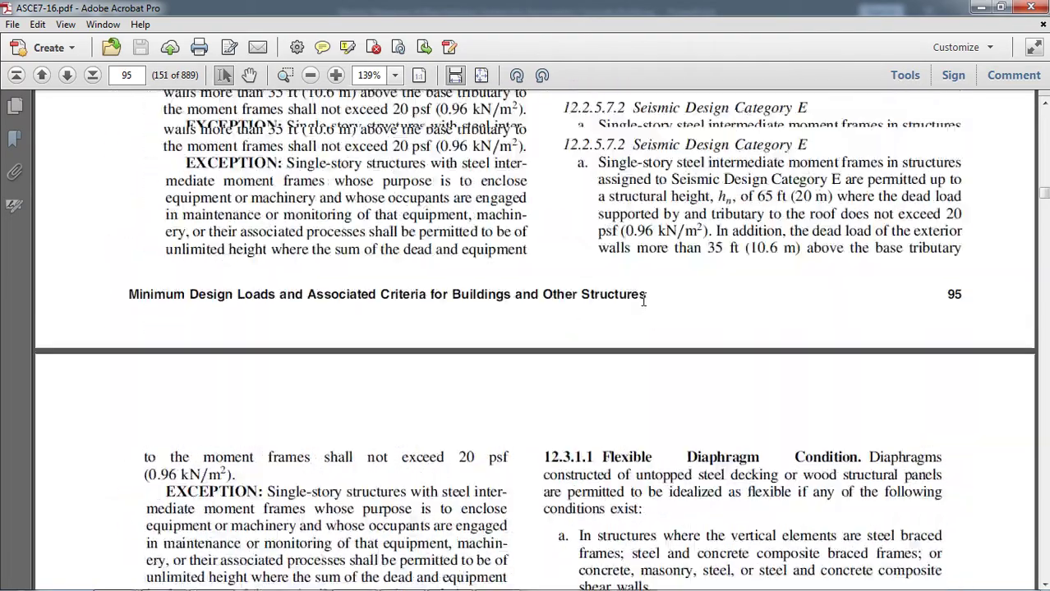
pyautogui.scroll(2, 642, 301)
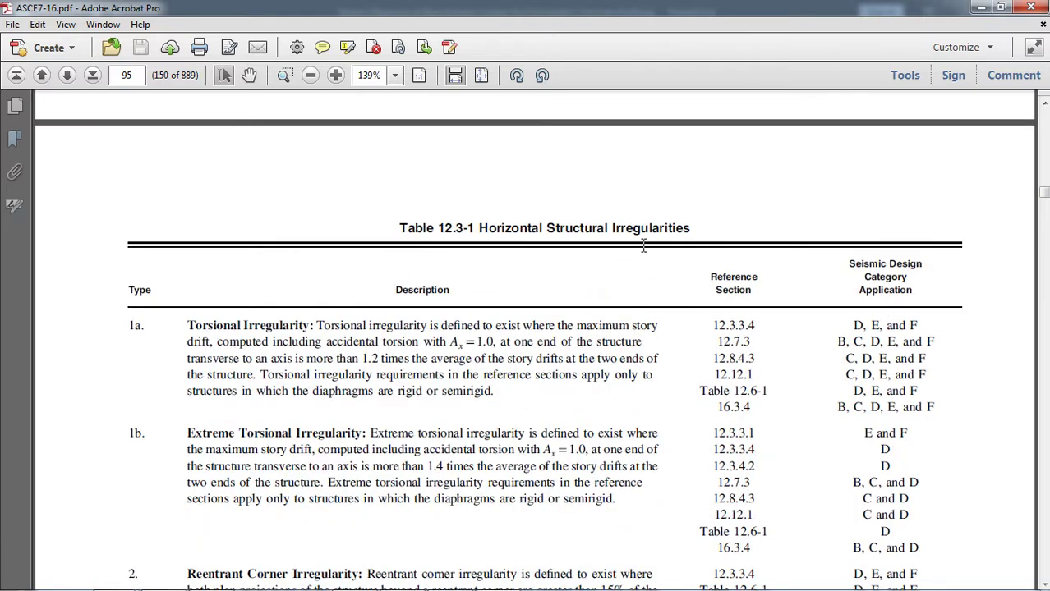
pyautogui.scroll(-1, 415, 304)
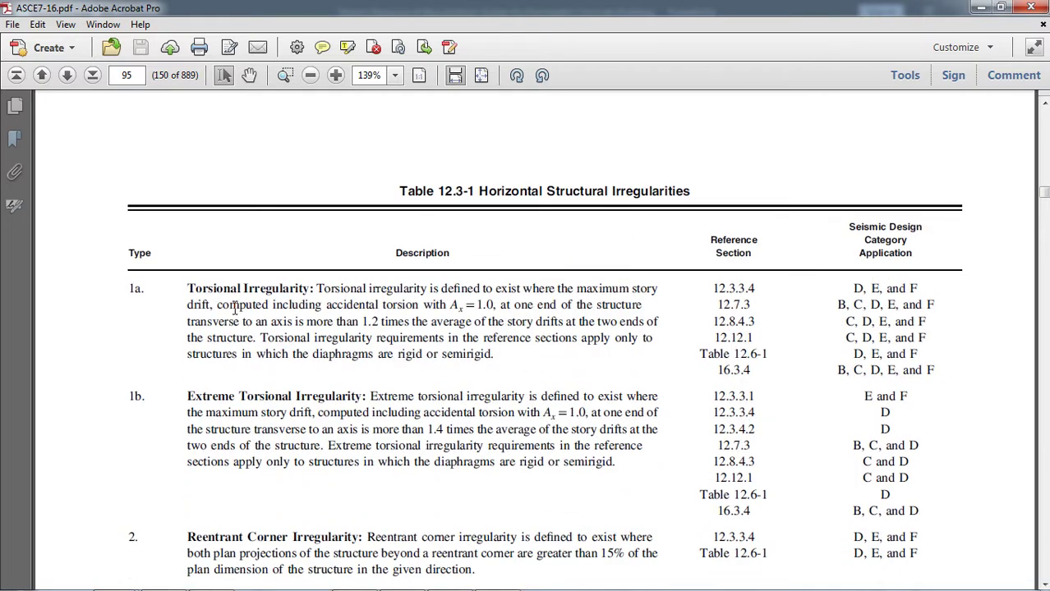
pyautogui.scroll(-3, 259, 346)
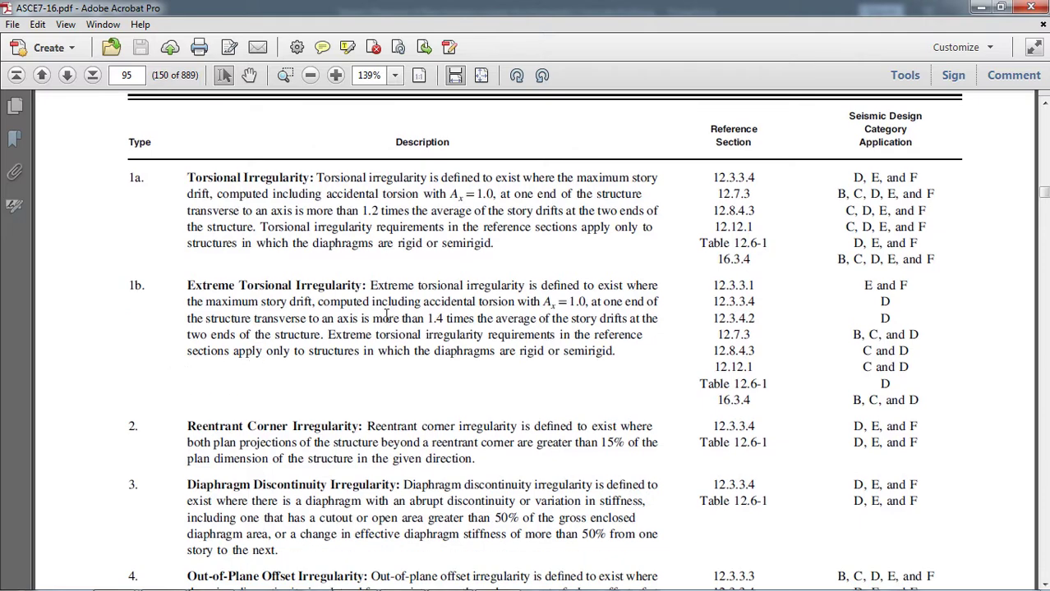
pyautogui.scroll(-5, 304, 374)
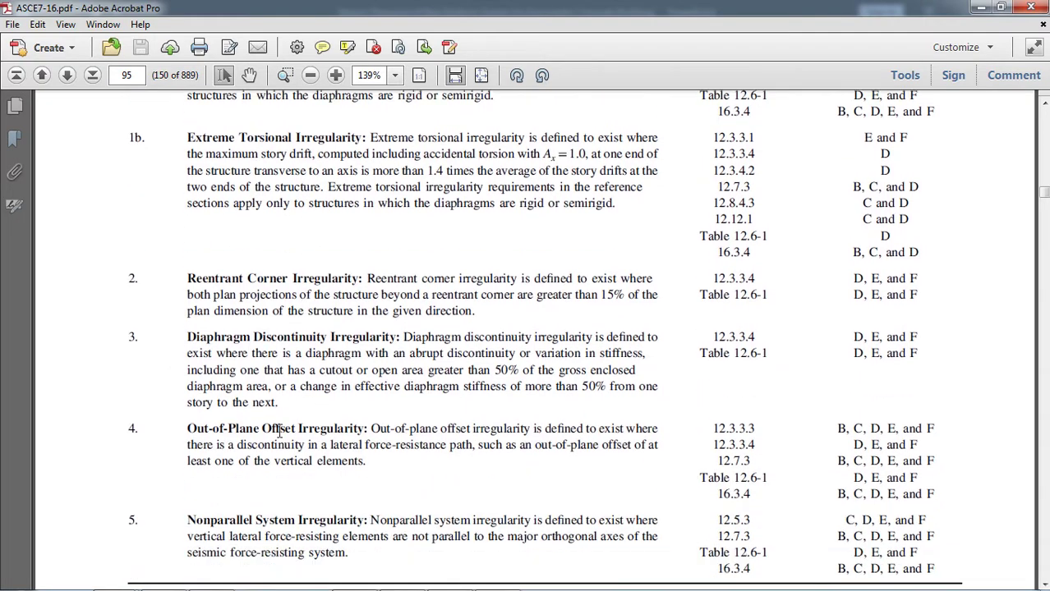
pyautogui.scroll(-4, 166, 475)
pyautogui.scroll(-9, 357, 454)
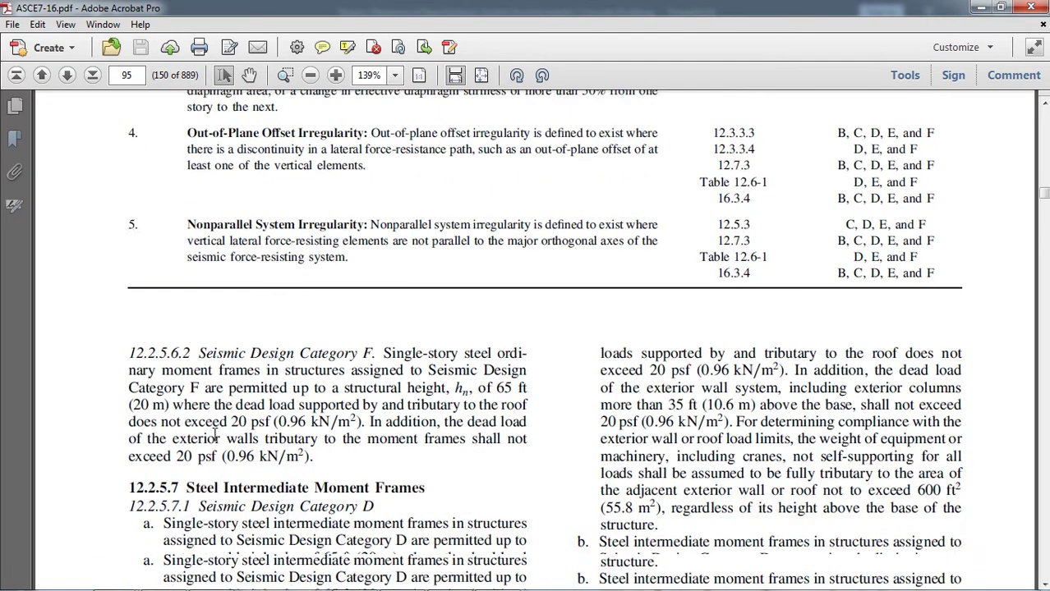
pyautogui.scroll(-20, 215, 419)
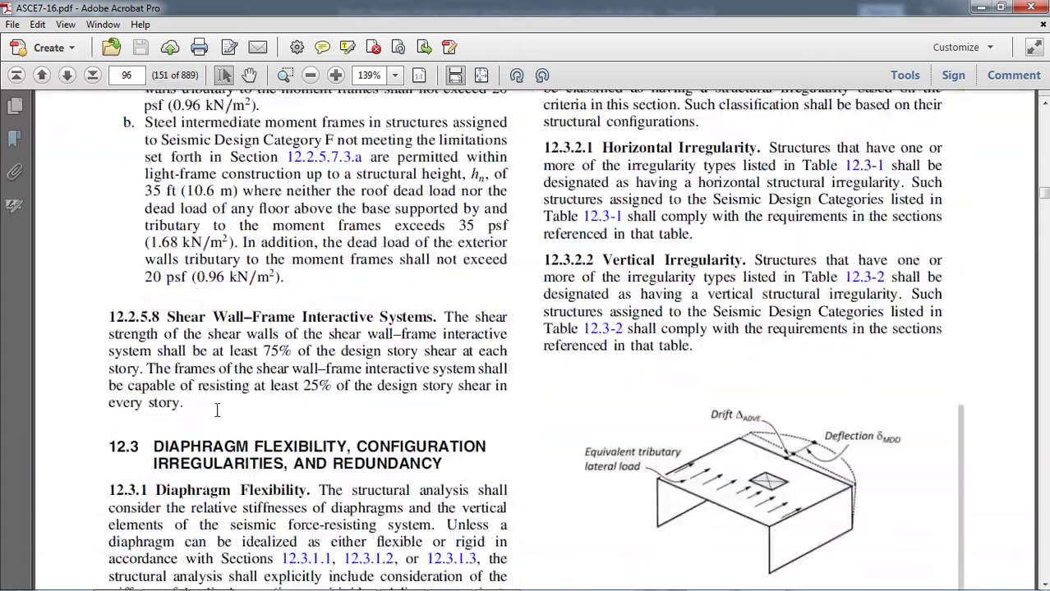
pyautogui.scroll(-7, 218, 409)
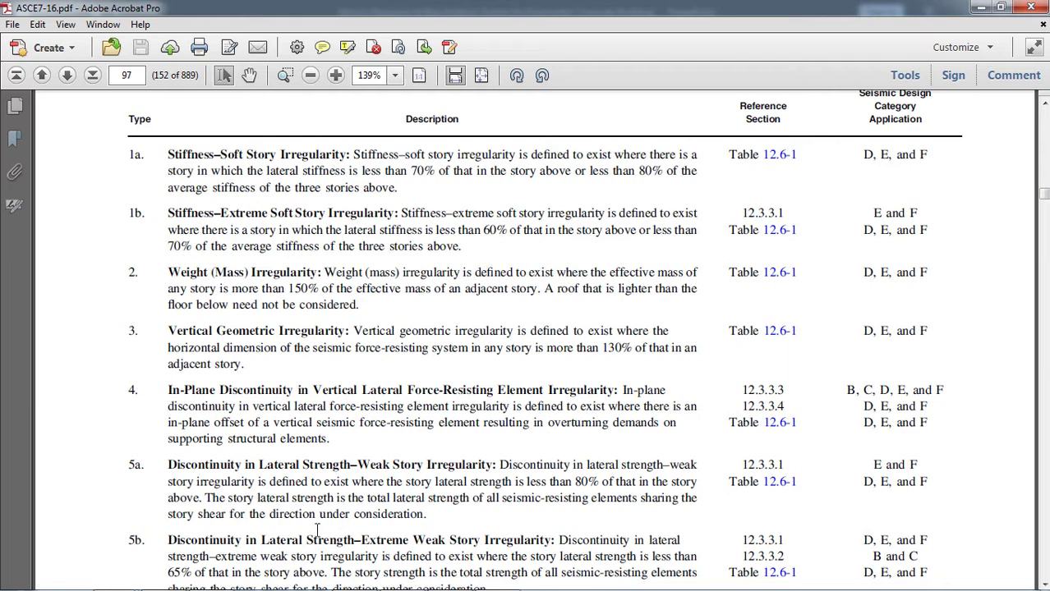
# Review page 97's Table 12.3-2 vertical irregularity types 1a through 5b.
pyautogui.scroll(-2, 317, 529)
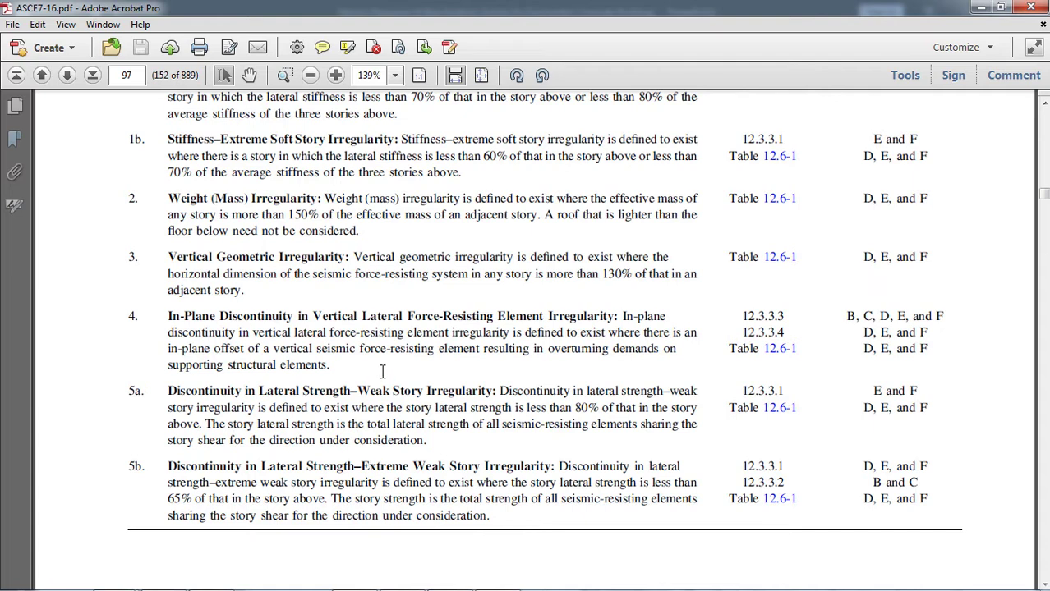
pyautogui.scroll(2, 384, 364)
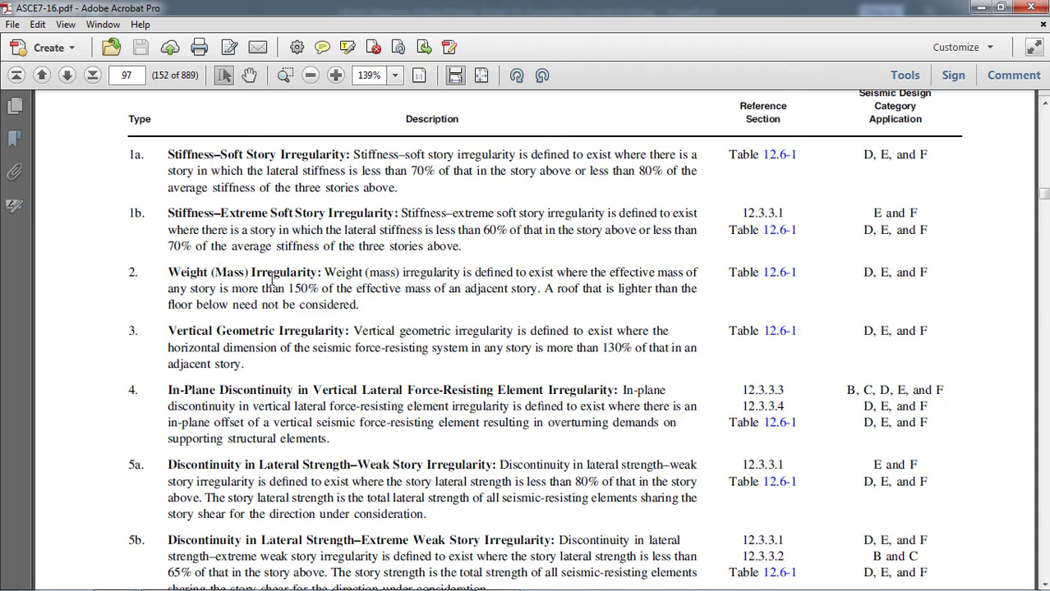
# Bring up the seismic base isolation presentation at slide 4, the Introduction slide.
pyautogui.press('super')
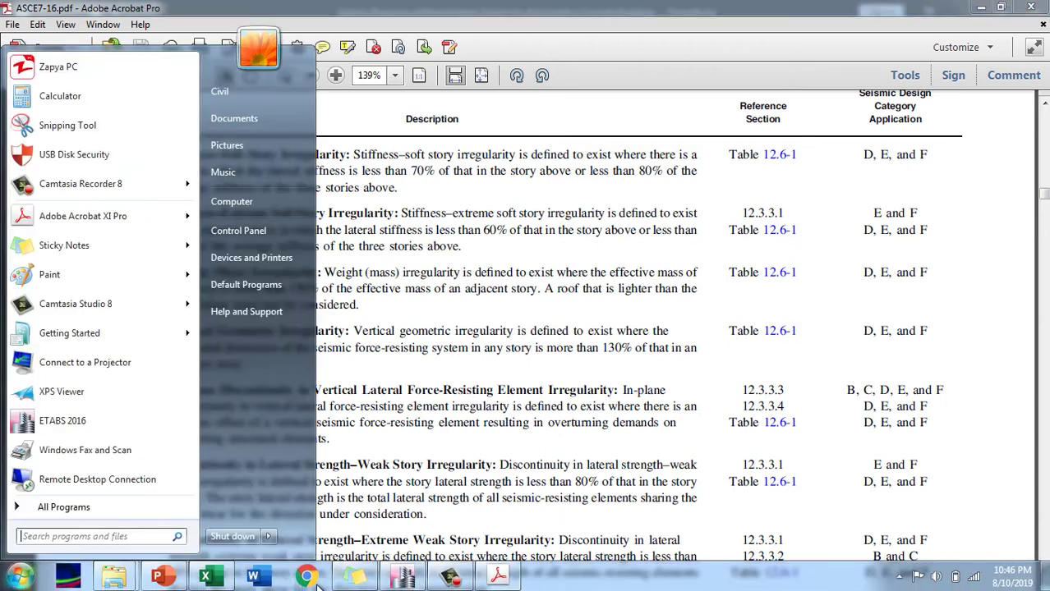
pyautogui.click(177, 573)
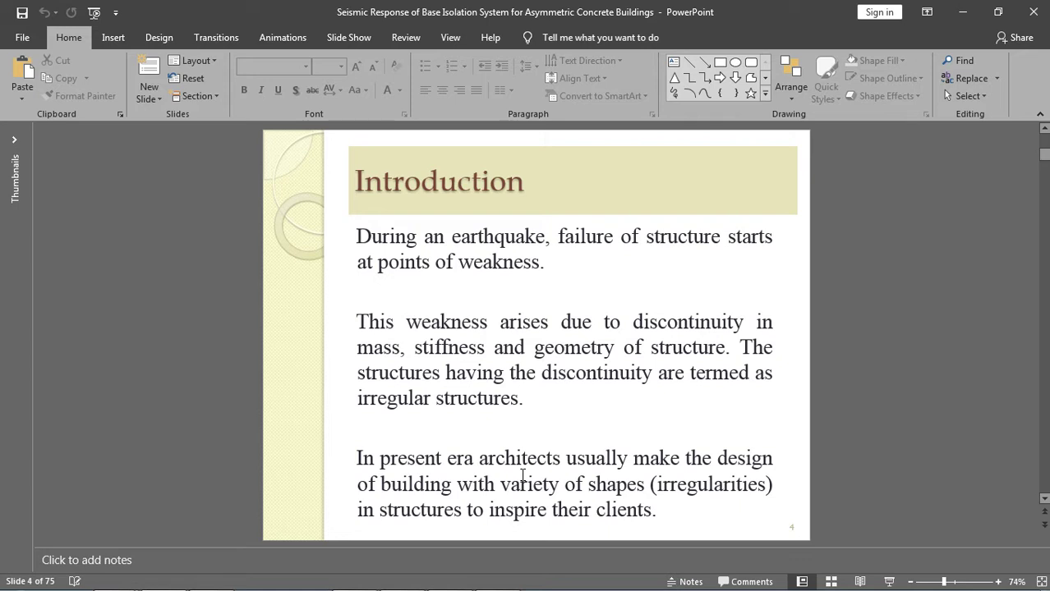
# Advance to slide 5 on soft-story collapses with the damaged hospital photo.
pyautogui.scroll(-1, 522, 475)
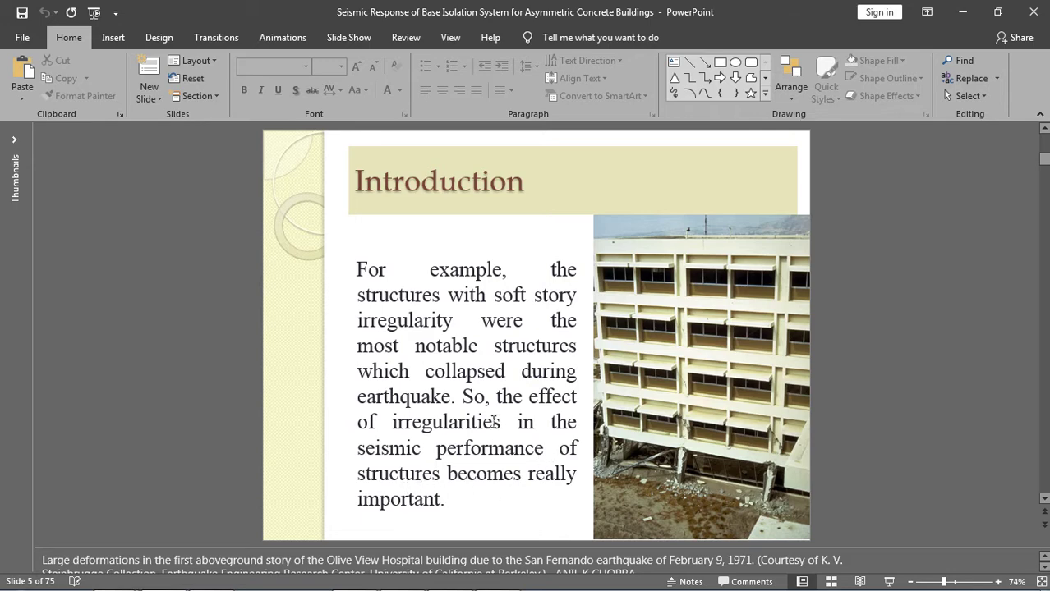
pyautogui.moveTo(493, 587)
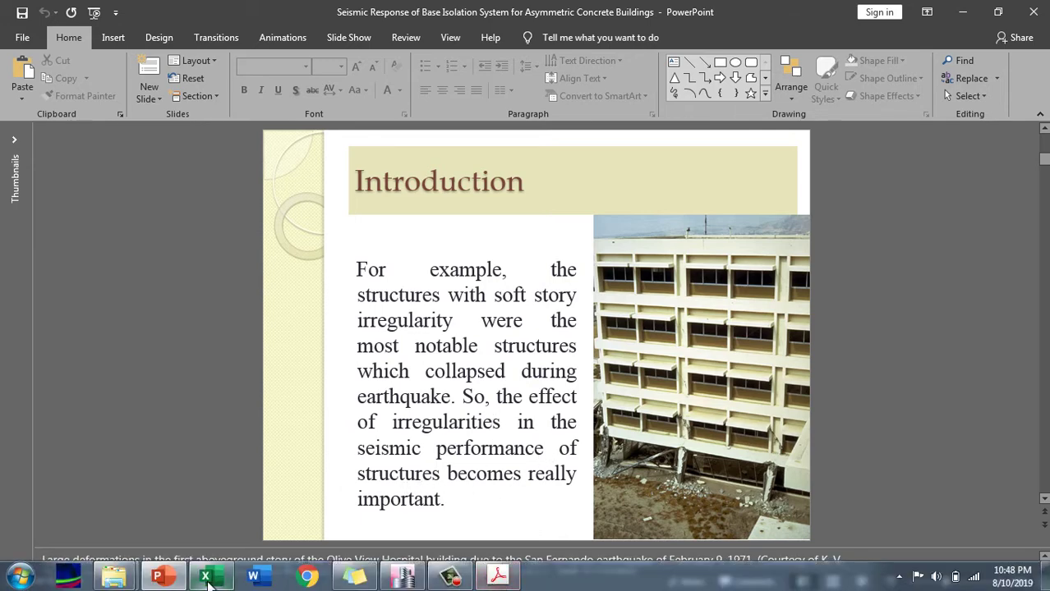
pyautogui.moveTo(207, 579)
# Return to ASCE7-16.pdf at page 97's vertical irregularities table.
pyautogui.click(497, 575)
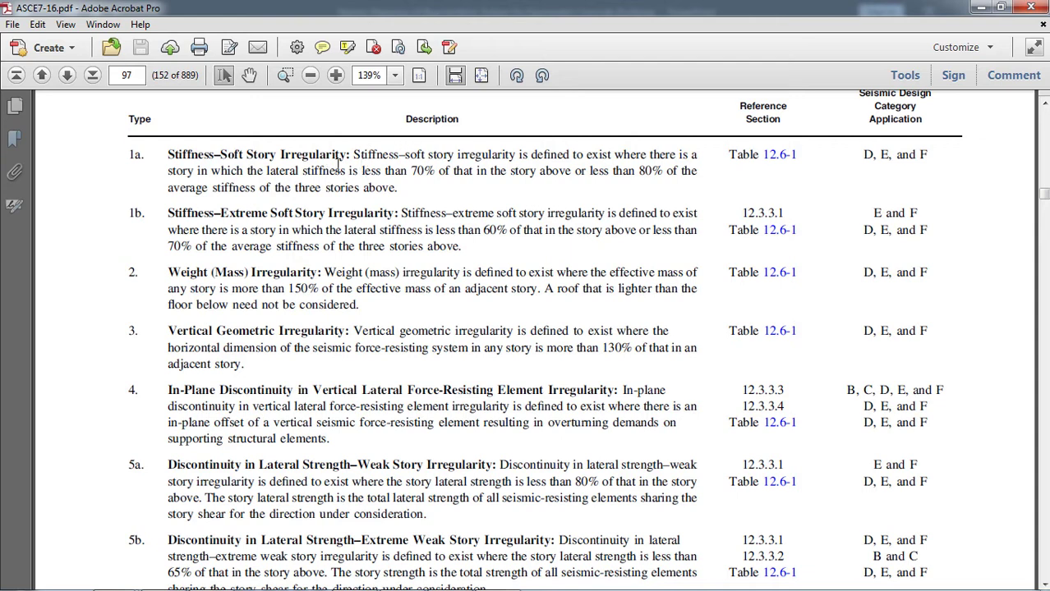
# Glance over the empty Soft Story Irregularity workbook in Excel, then switch to the ETABS model.
pyautogui.moveTo(485, 588)
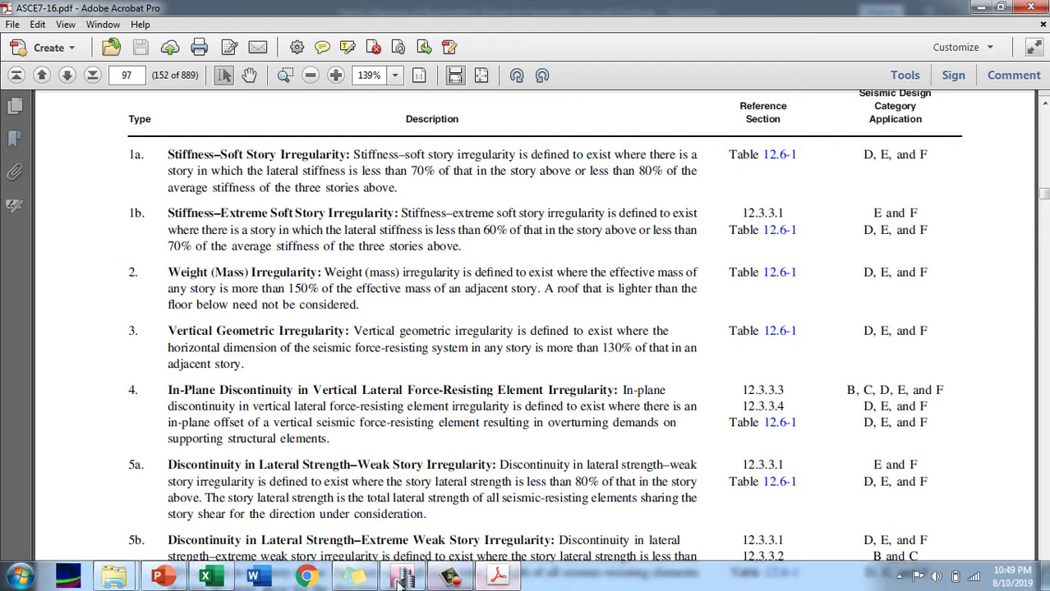
pyautogui.click(204, 578)
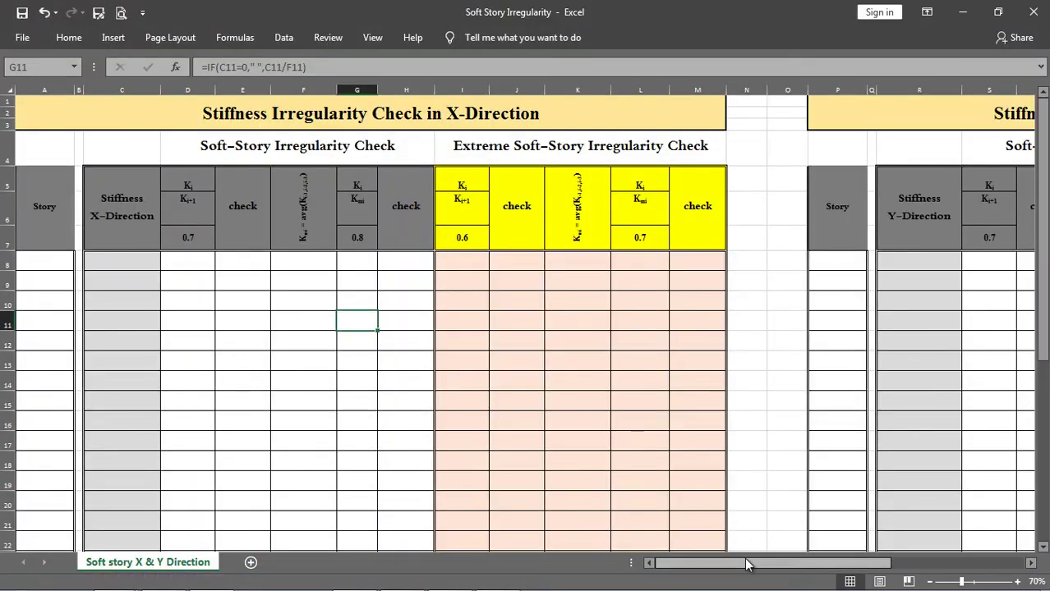
pyautogui.moveTo(746, 563)
pyautogui.mouseDown()
pyautogui.moveTo(789, 564)
pyautogui.moveTo(743, 564)
pyautogui.mouseUp()
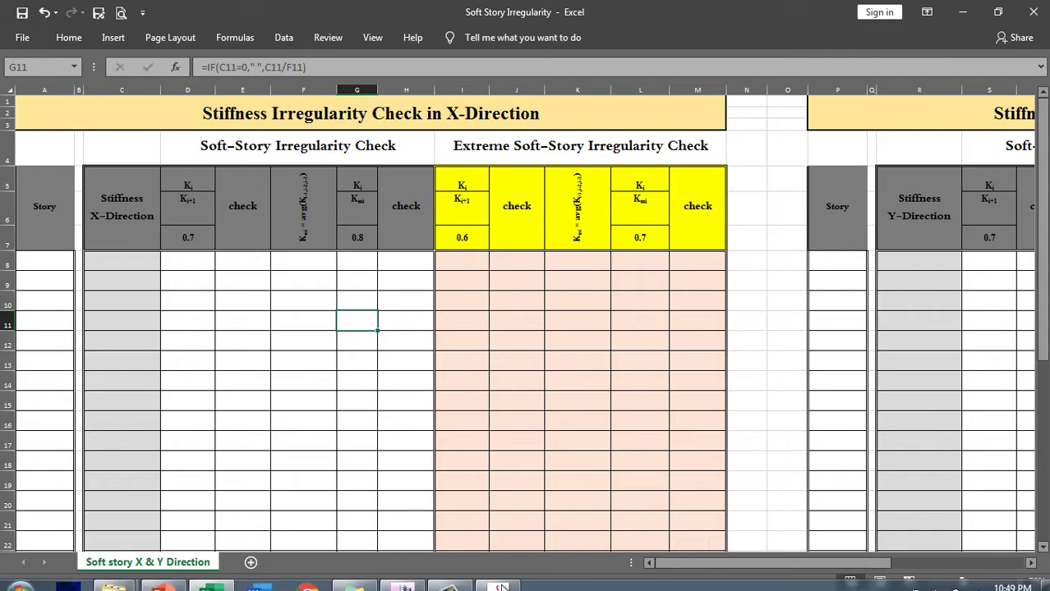
pyautogui.click(402, 583)
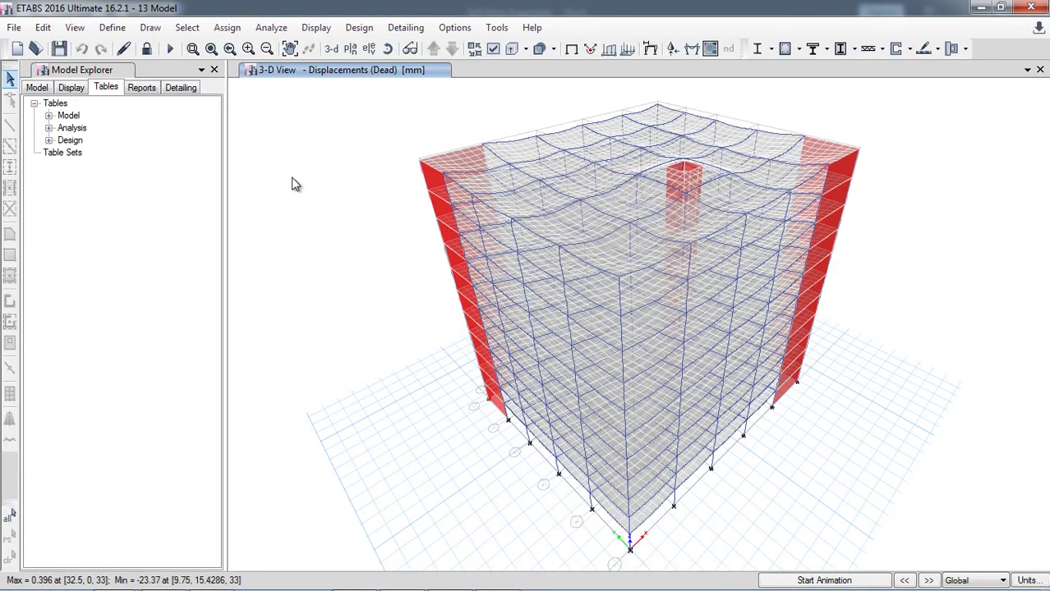
# Open the Structure Results Story Stiffness table filtered to the EQ+x load case.
pyautogui.click(48, 128)
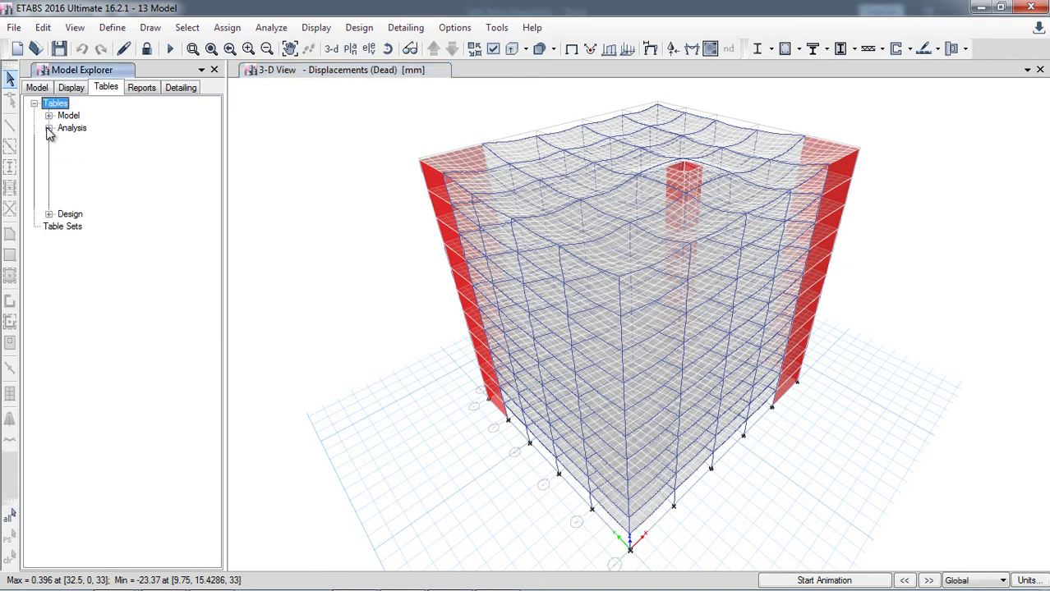
pyautogui.click(63, 202)
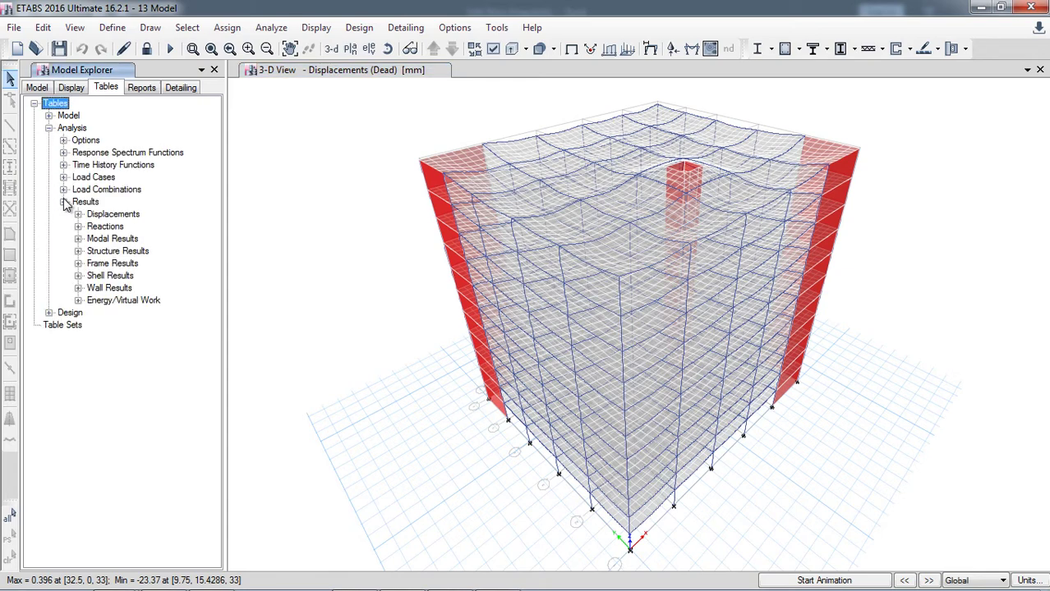
pyautogui.click(78, 251)
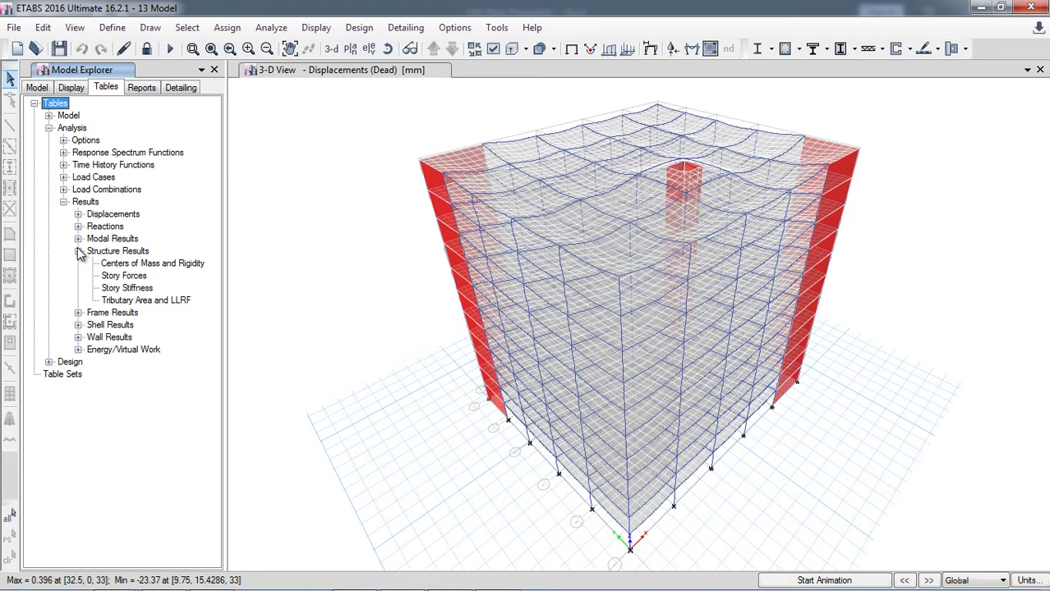
pyautogui.click(127, 289)
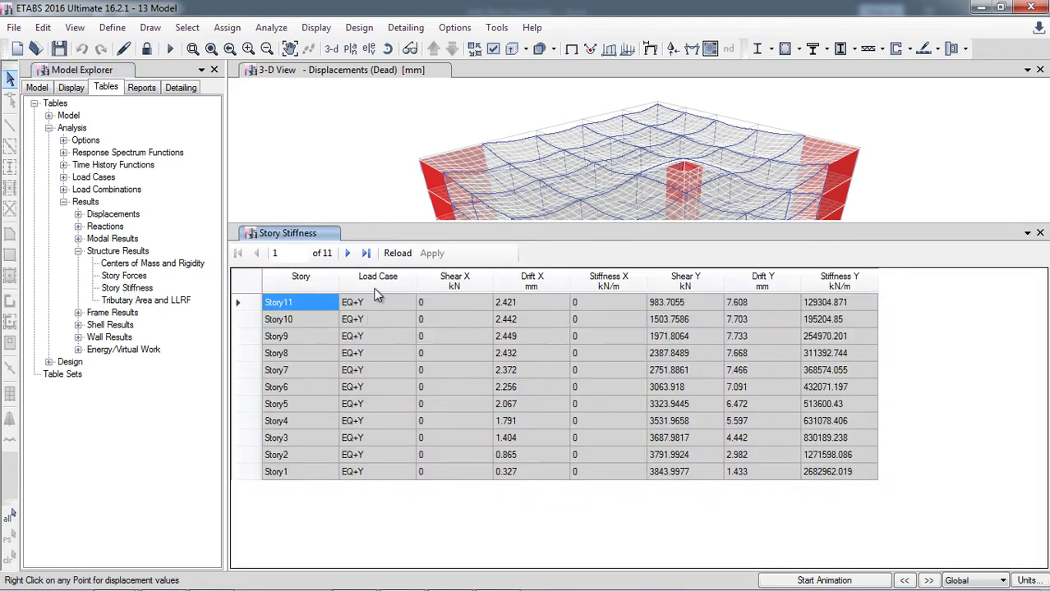
pyautogui.rightClick(374, 284)
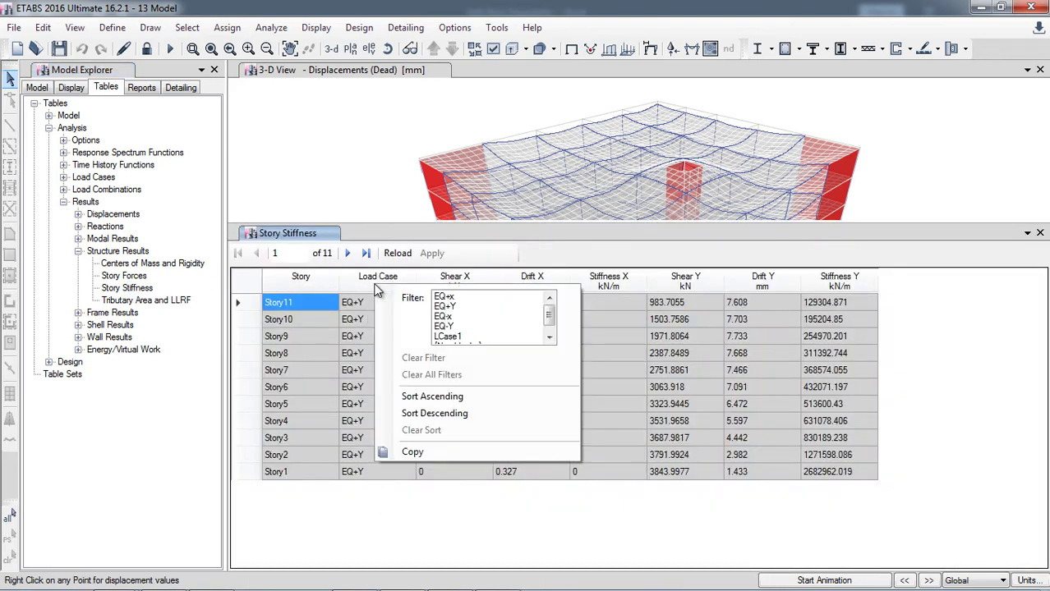
pyautogui.click(456, 297)
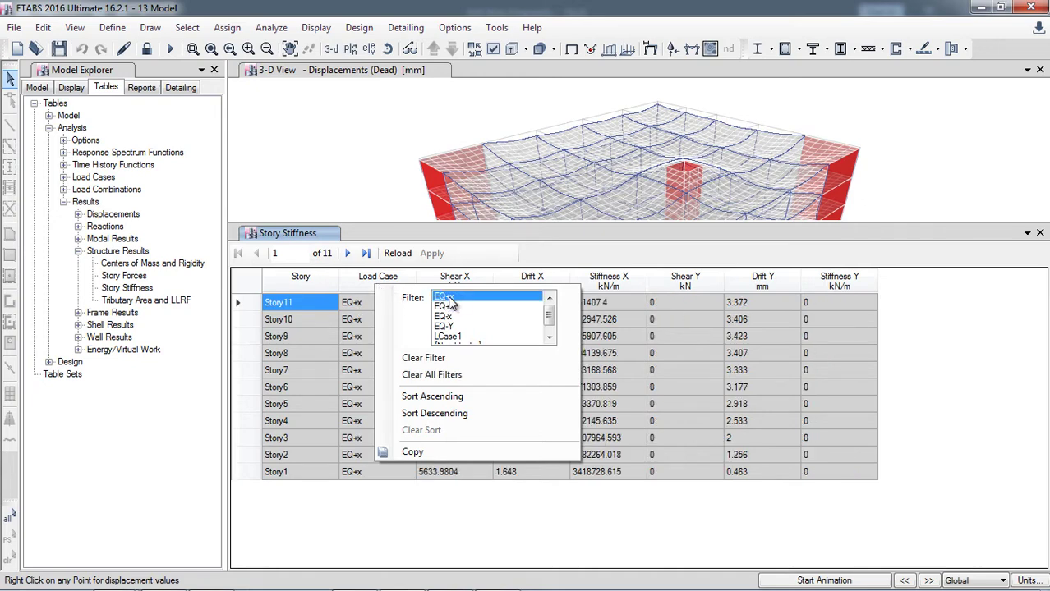
pyautogui.click(459, 510)
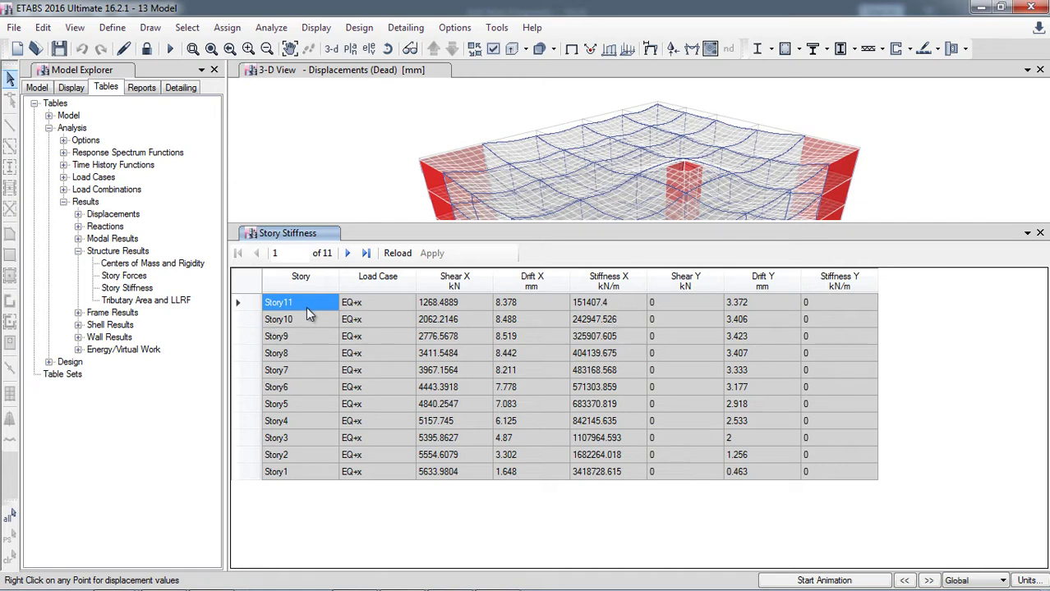
# Copy the story names Story11 through Story1 from the Story column.
pyautogui.moveTo(306, 315); pyautogui.dragTo(296, 470)
pyautogui.rightClick(296, 472)
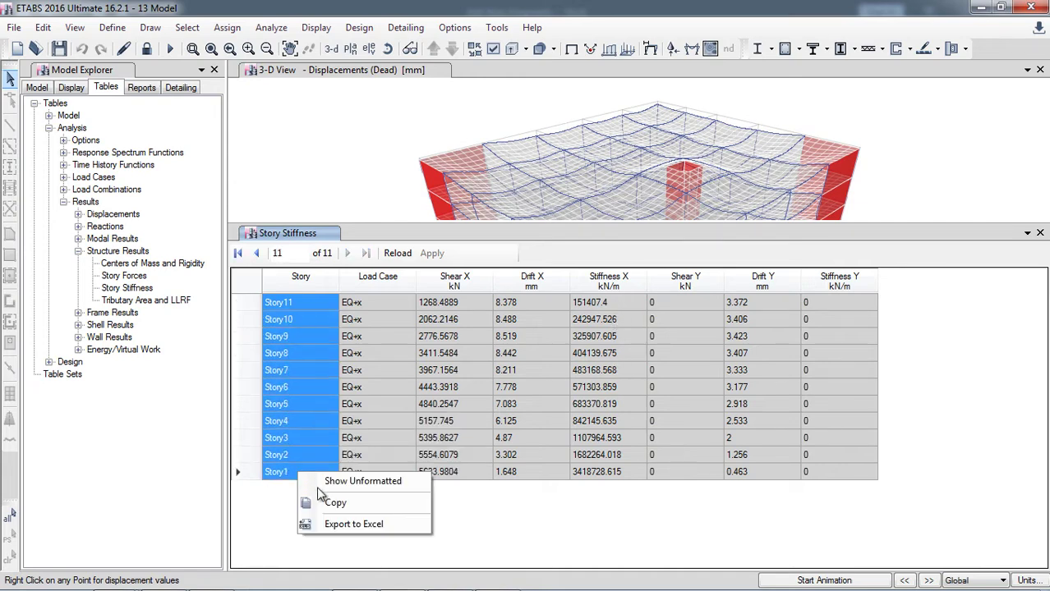
pyautogui.click(335, 503)
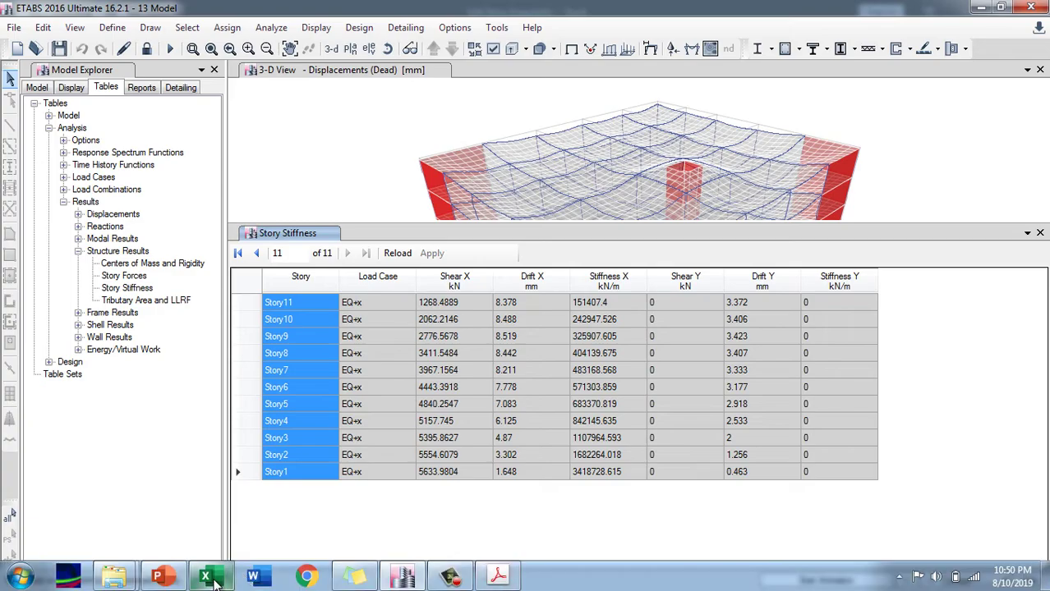
# Paste the story names Story11–Story1 into the X-direction Story column A8:A18.
pyautogui.click(212, 578)
pyautogui.click(47, 260)
pyautogui.rightClick(51, 263)
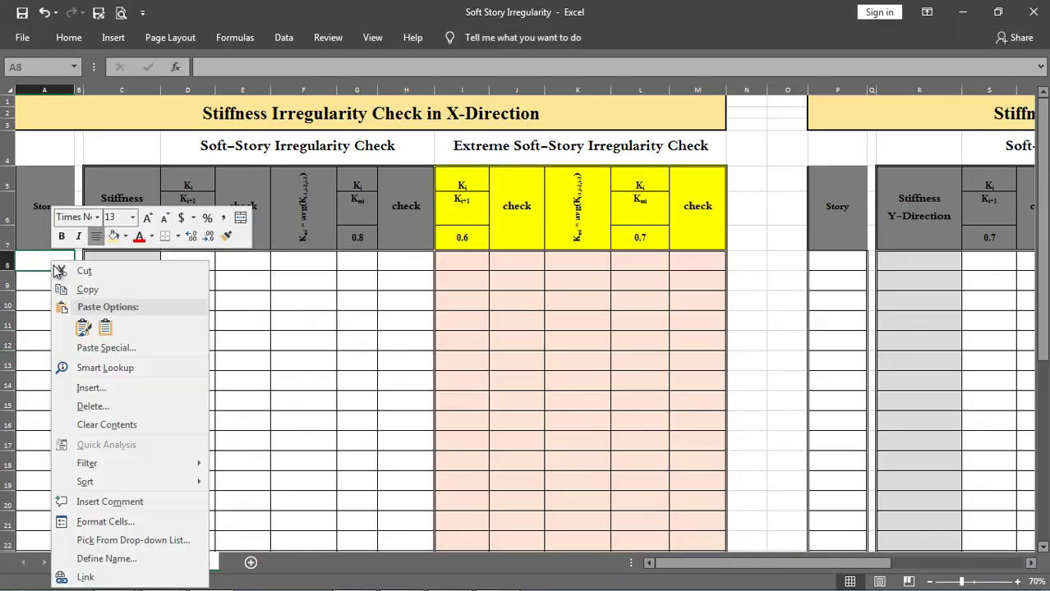
pyautogui.click(105, 327)
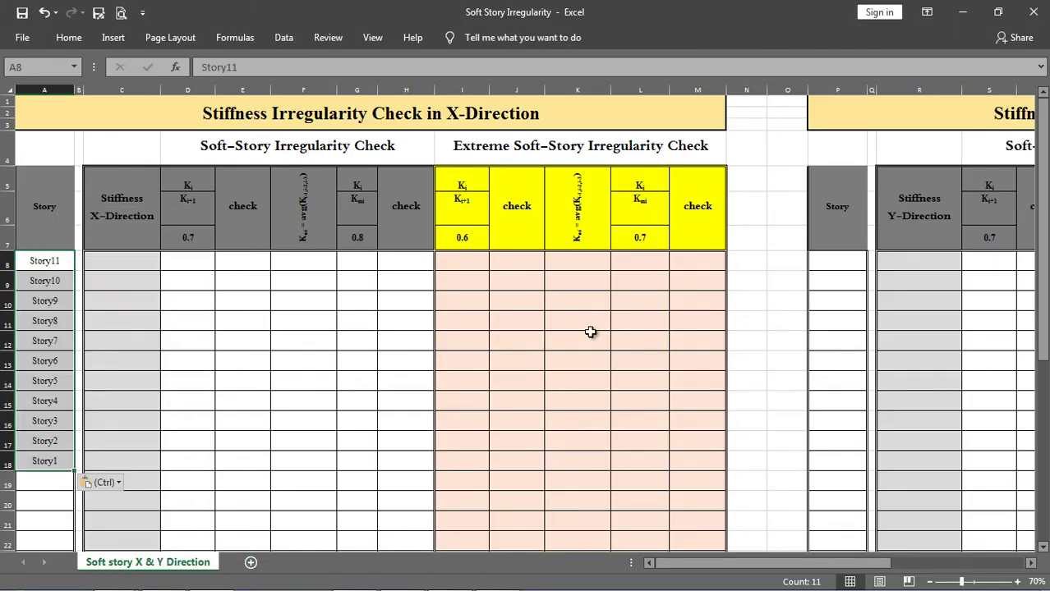
# Paste the same story names into the Y-direction Story column starting at P8.
pyautogui.click(825, 264)
pyautogui.rightClick(830, 262)
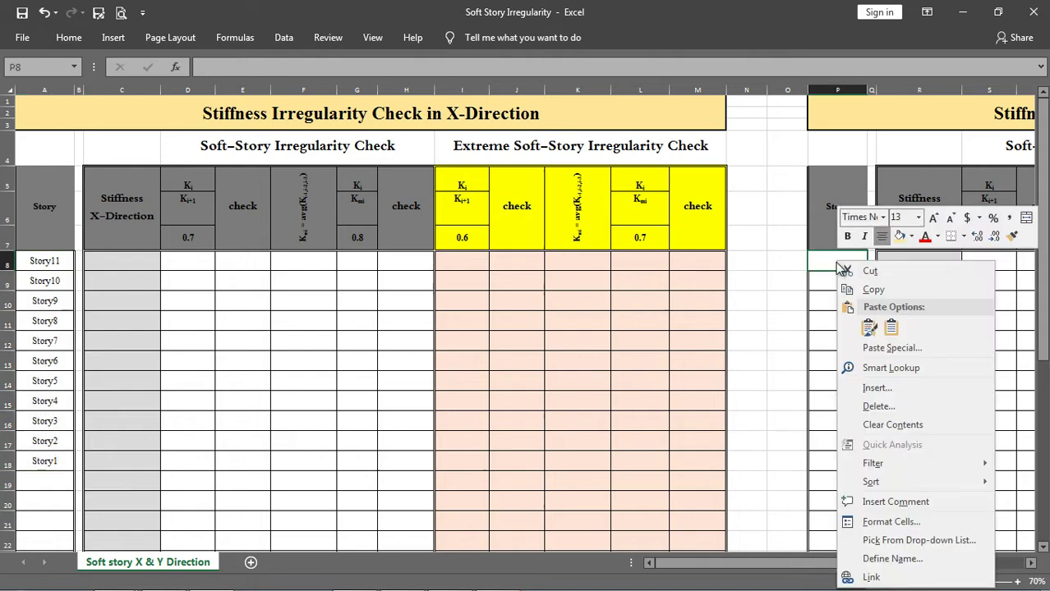
pyautogui.click(869, 328)
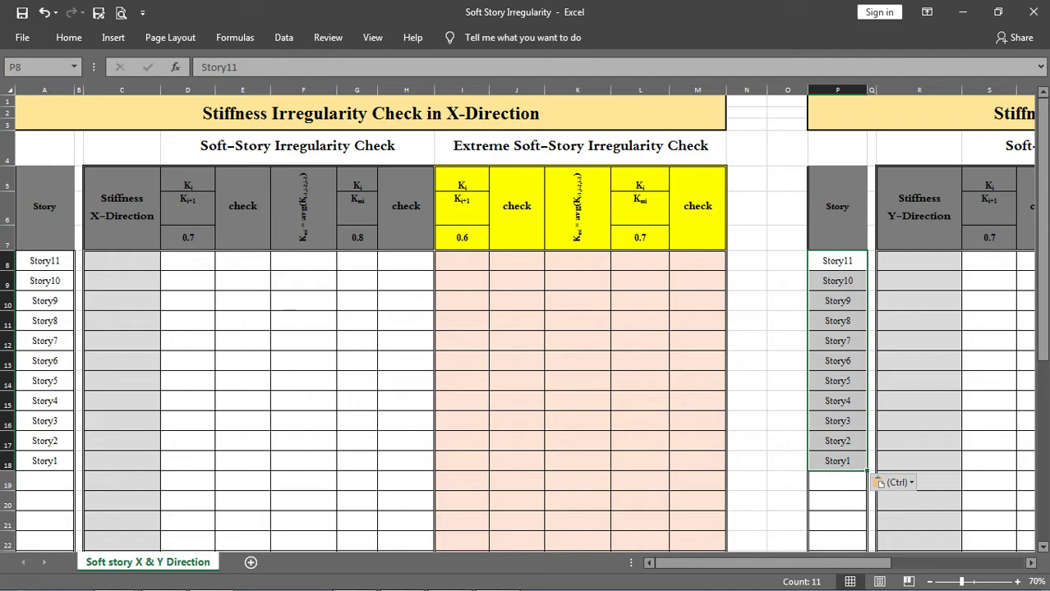
pyautogui.click(403, 585)
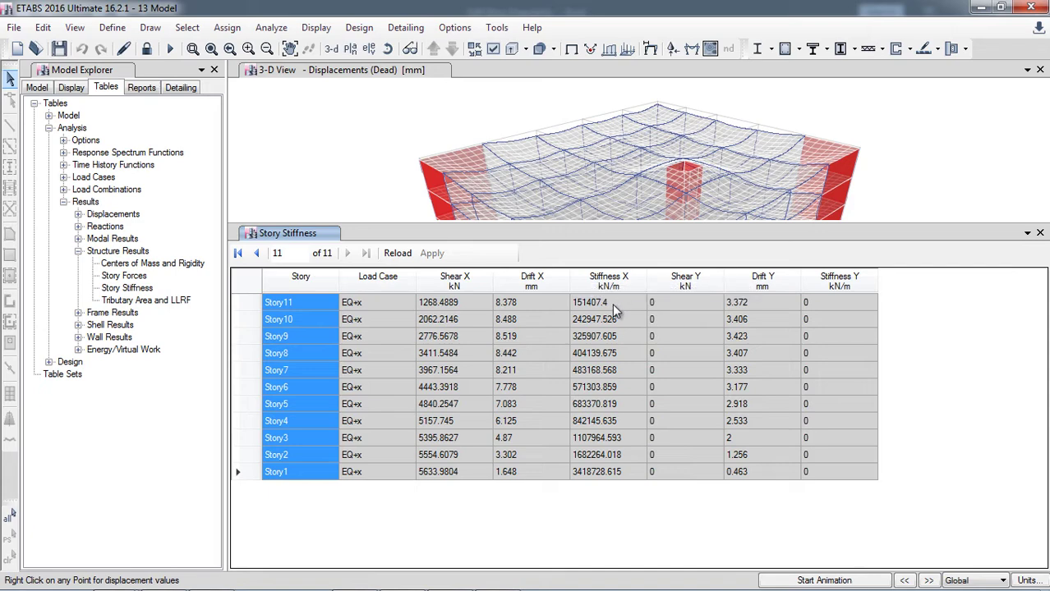
# Copy the Stiffness X values for Story11 through Story1 from the EQ+x results.
pyautogui.moveTo(615, 311); pyautogui.dragTo(607, 475)
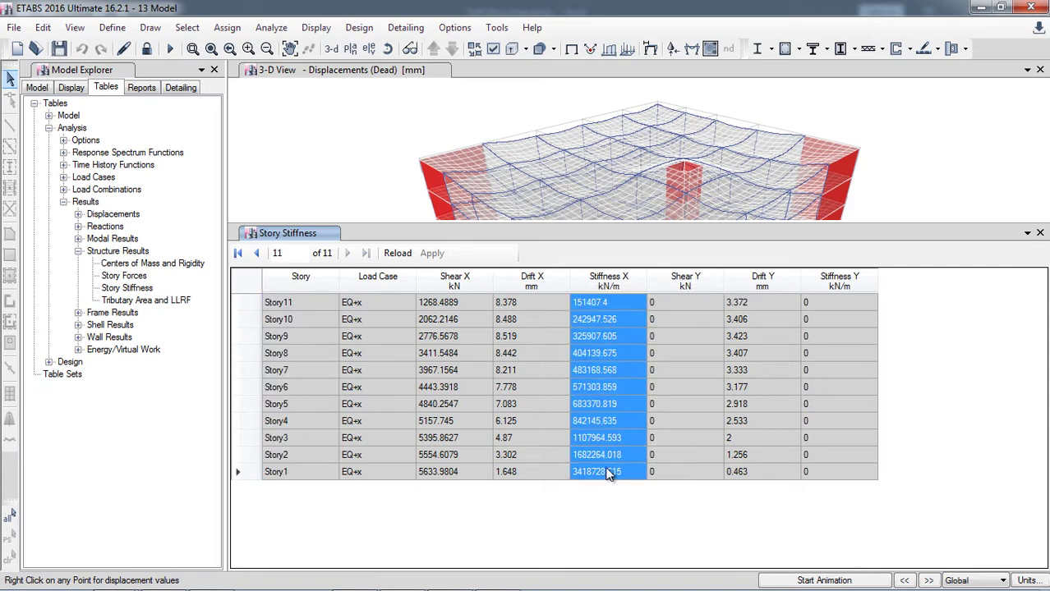
pyautogui.rightClick(621, 304)
pyautogui.click(657, 336)
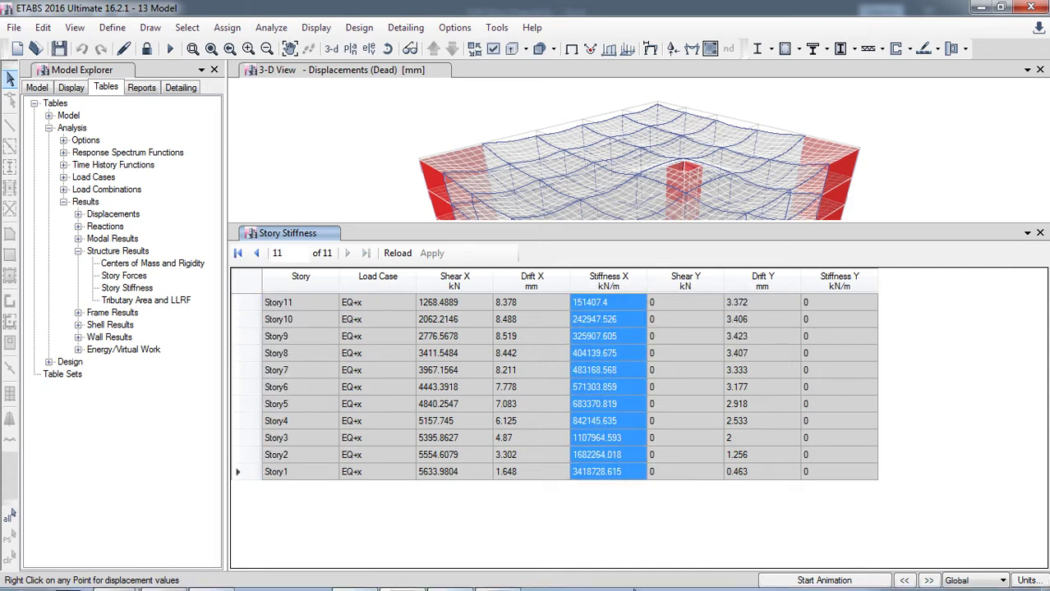
pyautogui.click(220, 576)
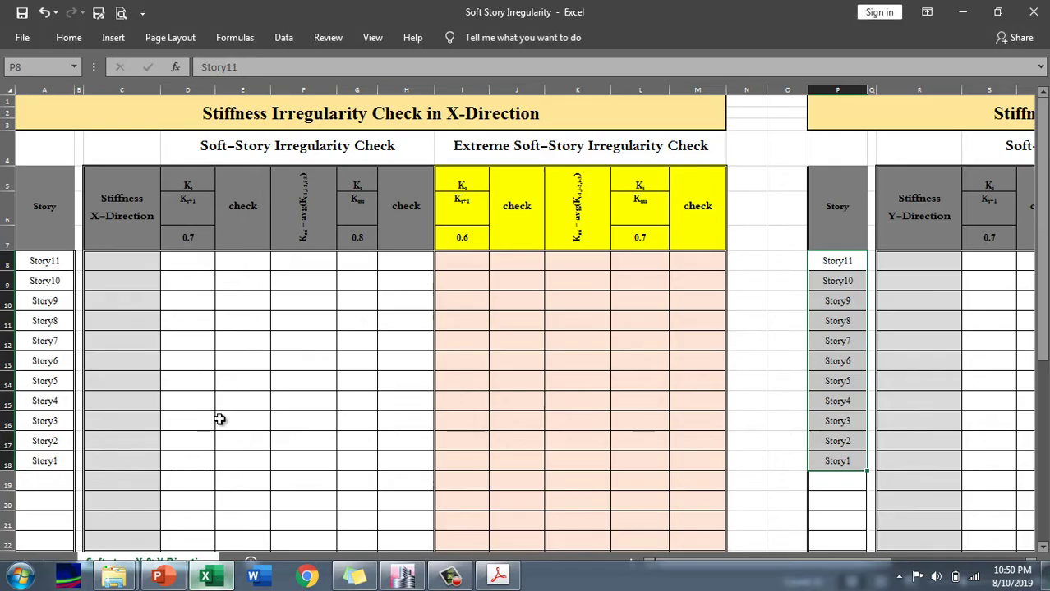
# Paste the copied X stiffness values as values into C8:C18.
pyautogui.click(130, 262)
pyautogui.rightClick(130, 262)
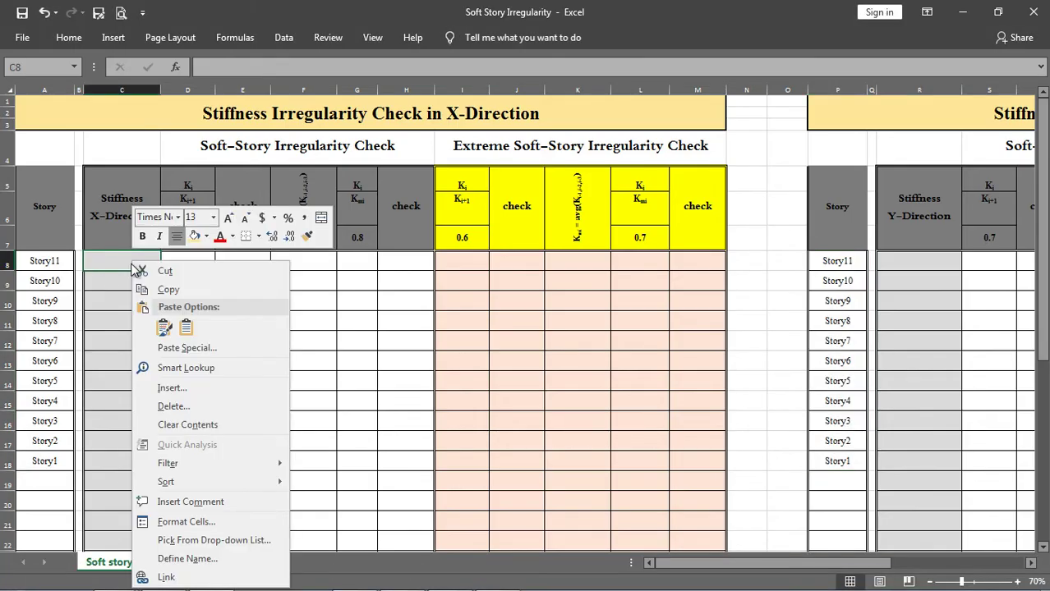
pyautogui.click(187, 329)
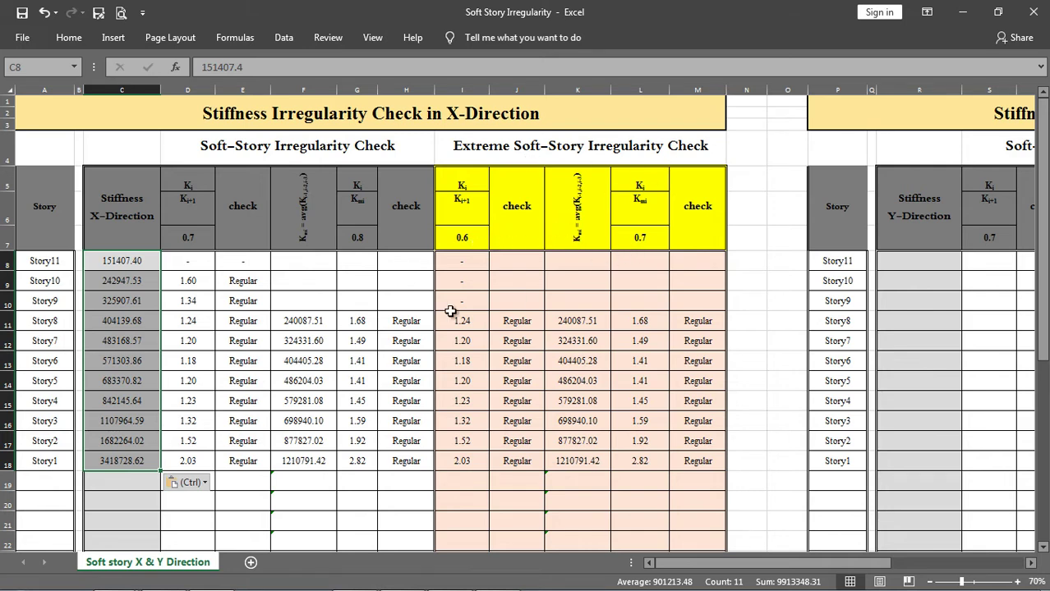
pyautogui.click(356, 322)
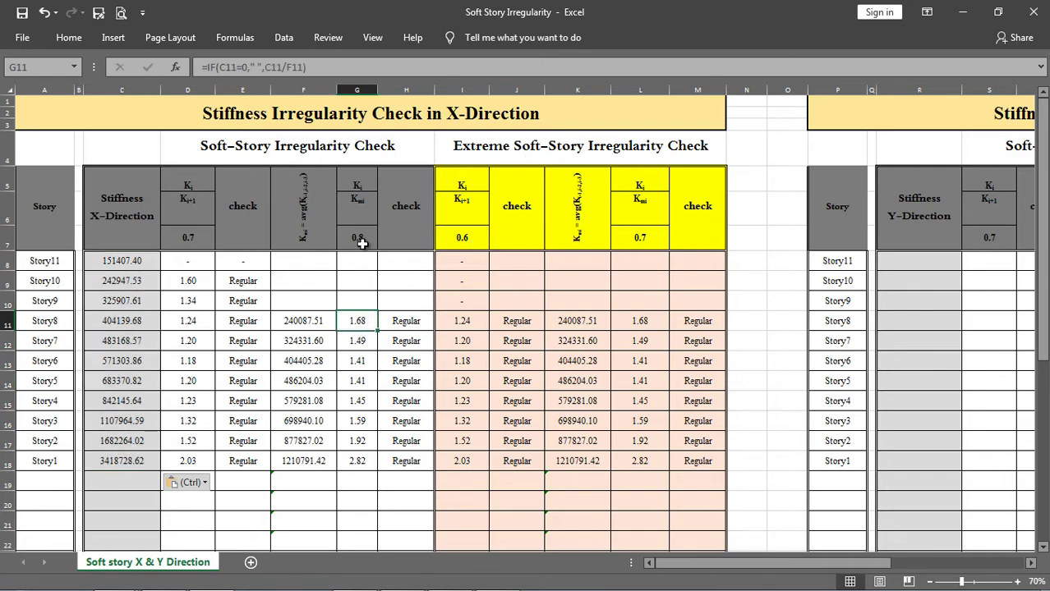
pyautogui.click(405, 320)
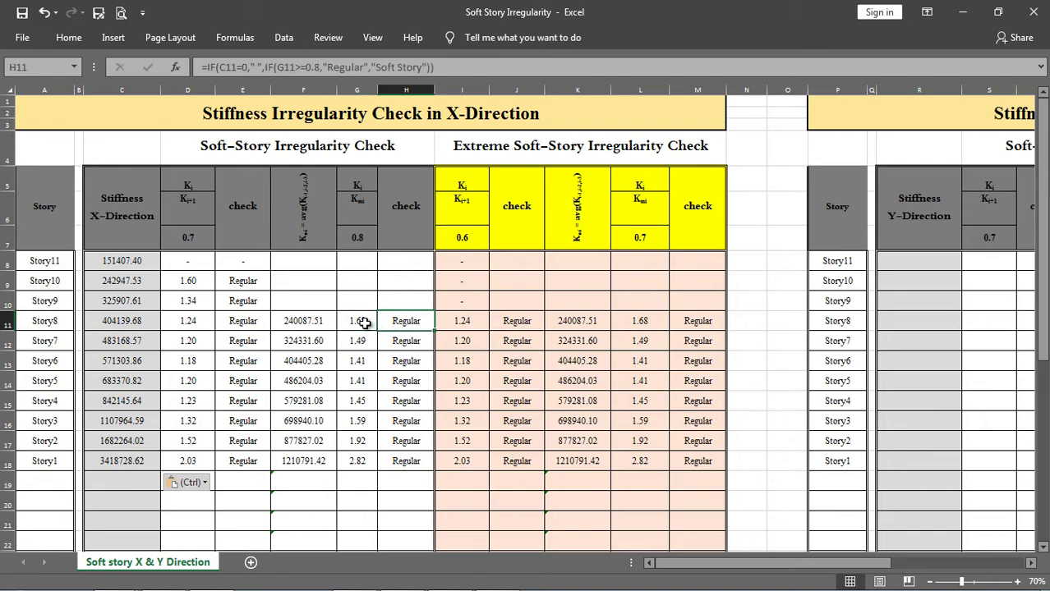
pyautogui.click(364, 322)
pyautogui.click(361, 359)
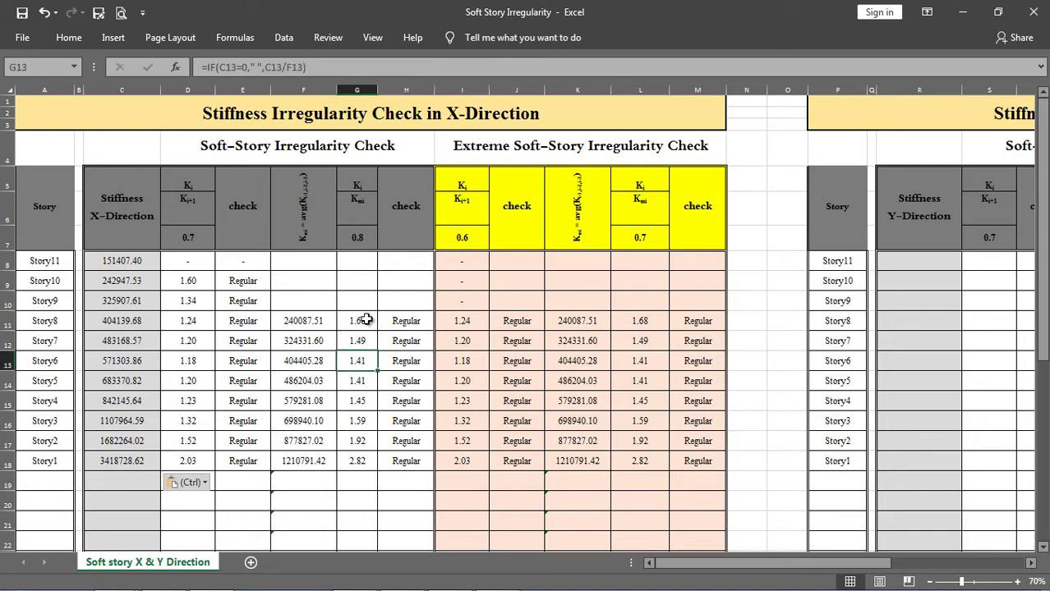
pyautogui.click(365, 320)
pyautogui.press('BackSpace')
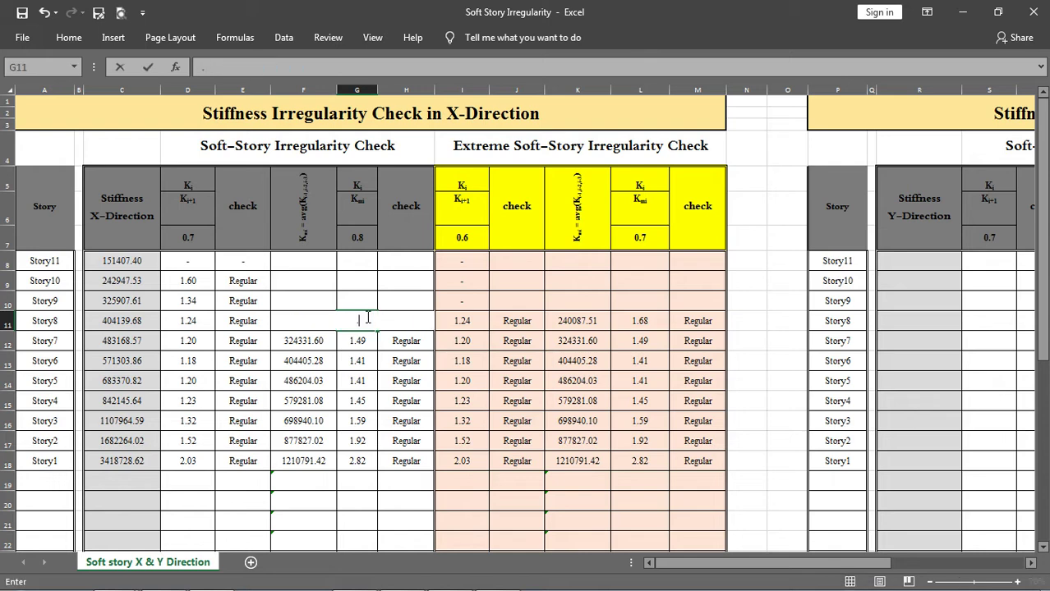
pyautogui.write('.7')
pyautogui.press('Return')
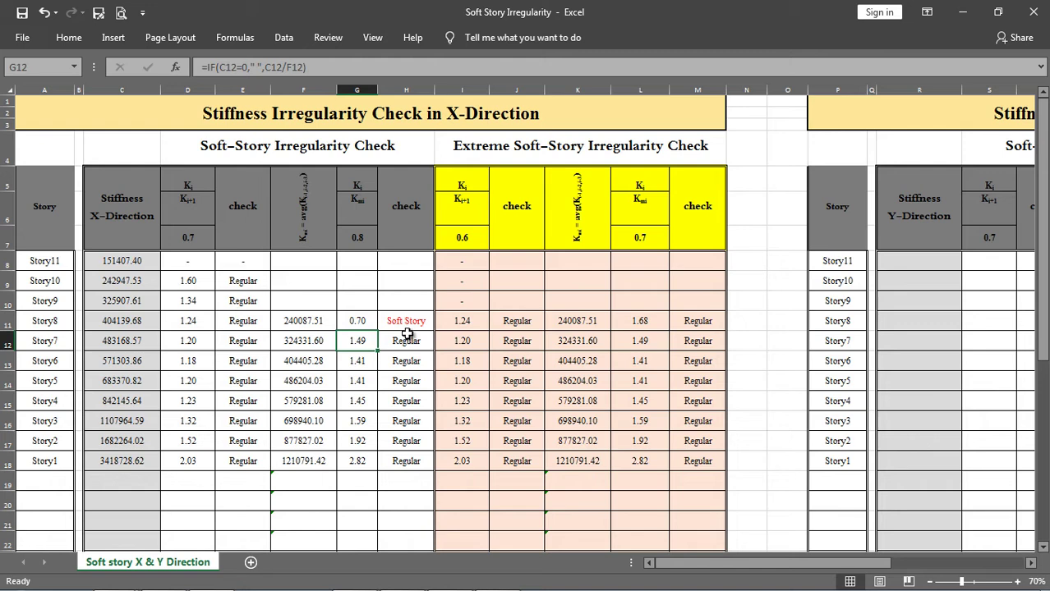
pyautogui.hotkey('ctrl', 'z')
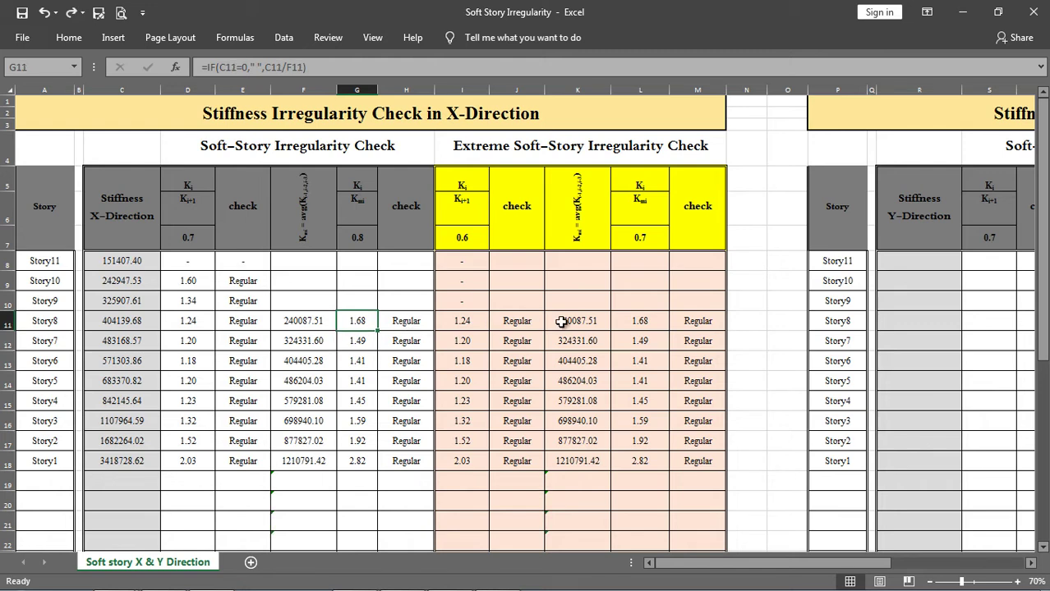
pyautogui.click(652, 377)
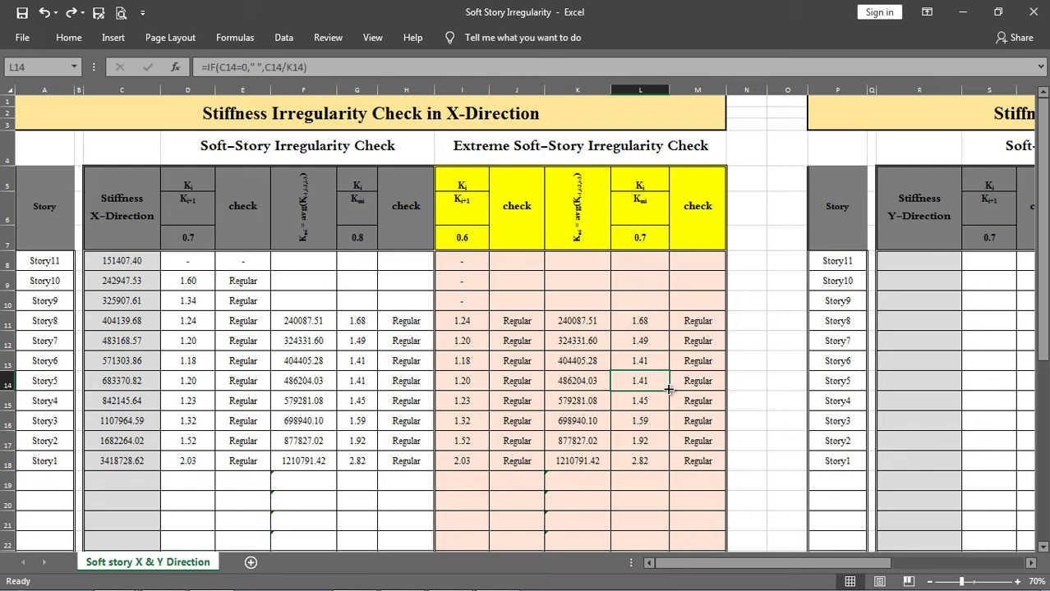
pyautogui.write('=')
pyautogui.press('Return')
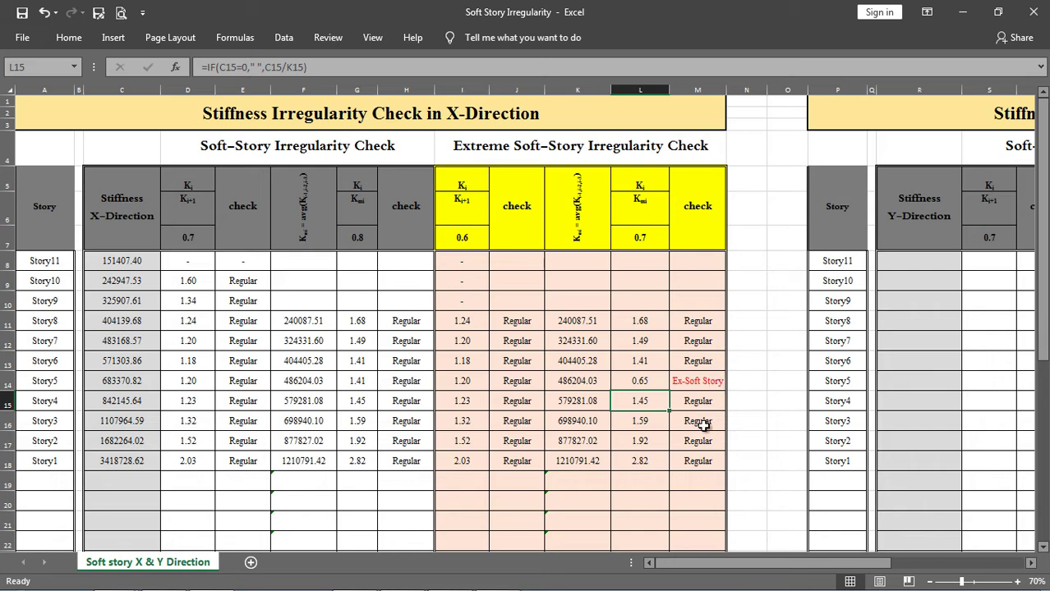
pyautogui.hotkey('ctrl', 'z')
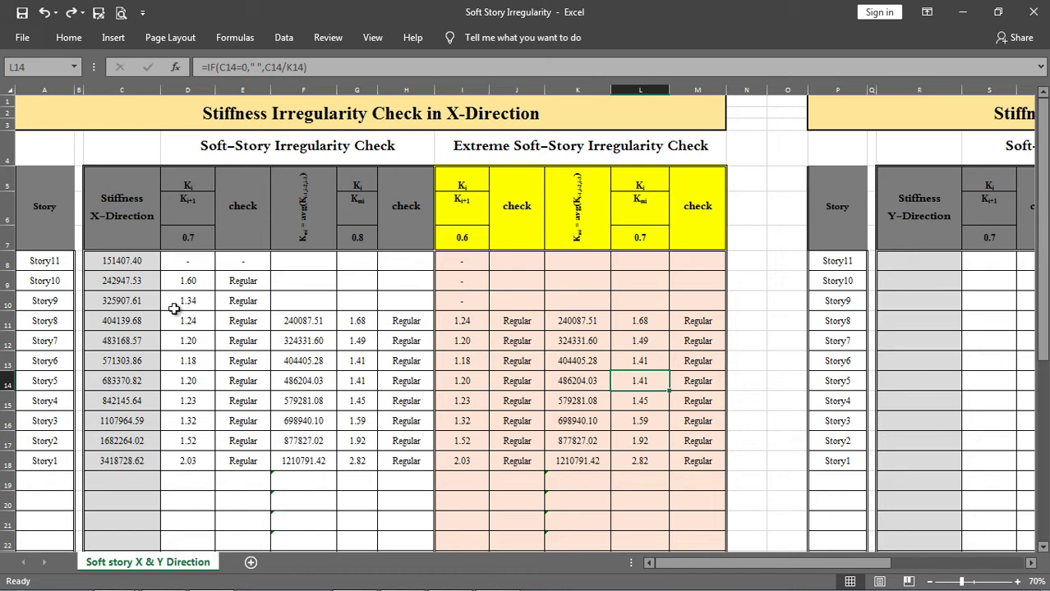
# Filter the ETABS Story Stiffness table to show only the EQ+Y load case.
pyautogui.click(411, 580)
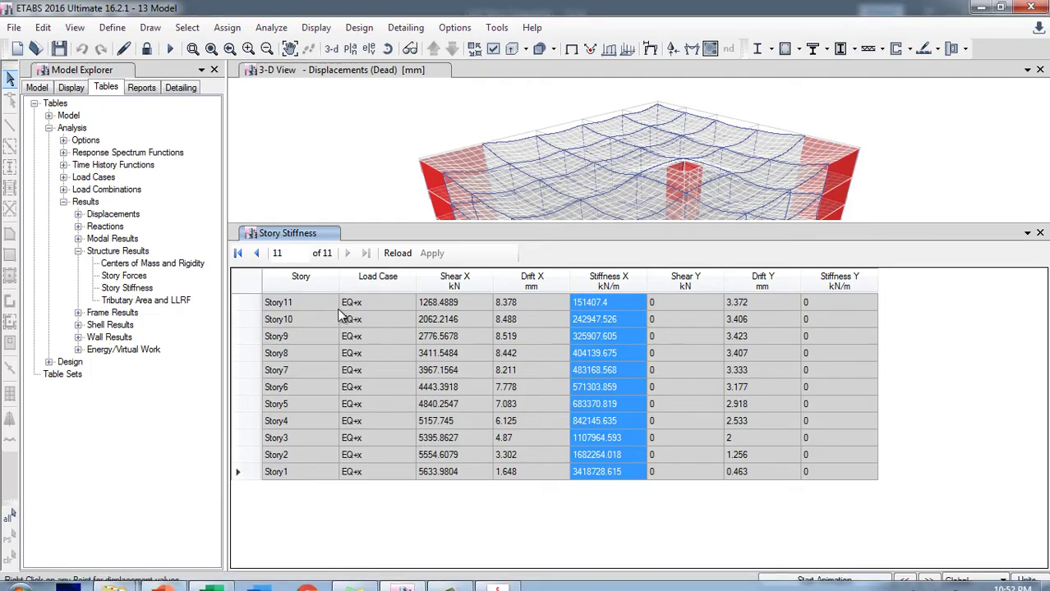
pyautogui.click(381, 279)
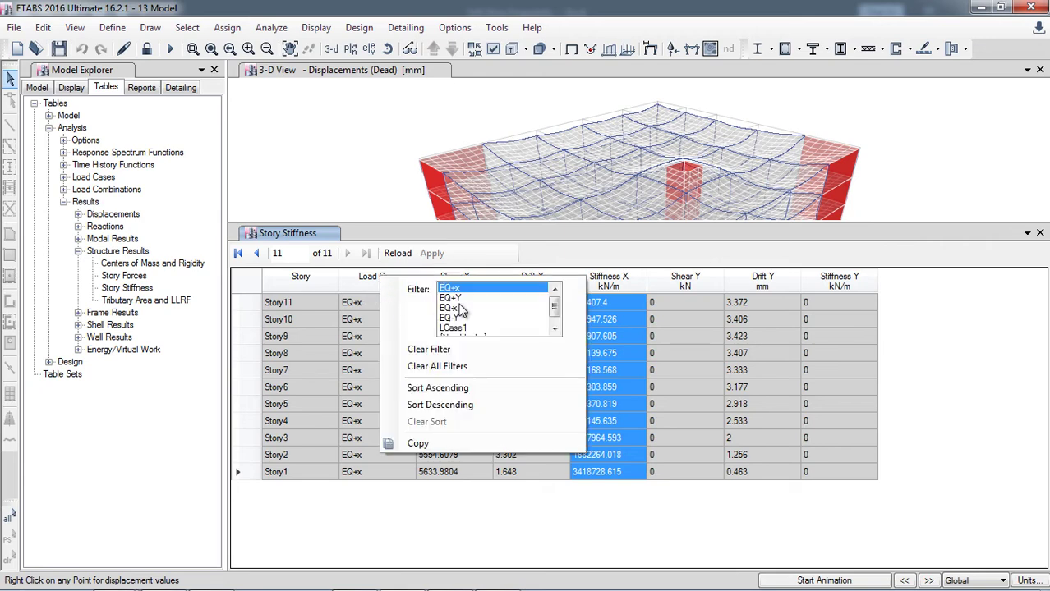
pyautogui.click(452, 298)
pyautogui.click(596, 504)
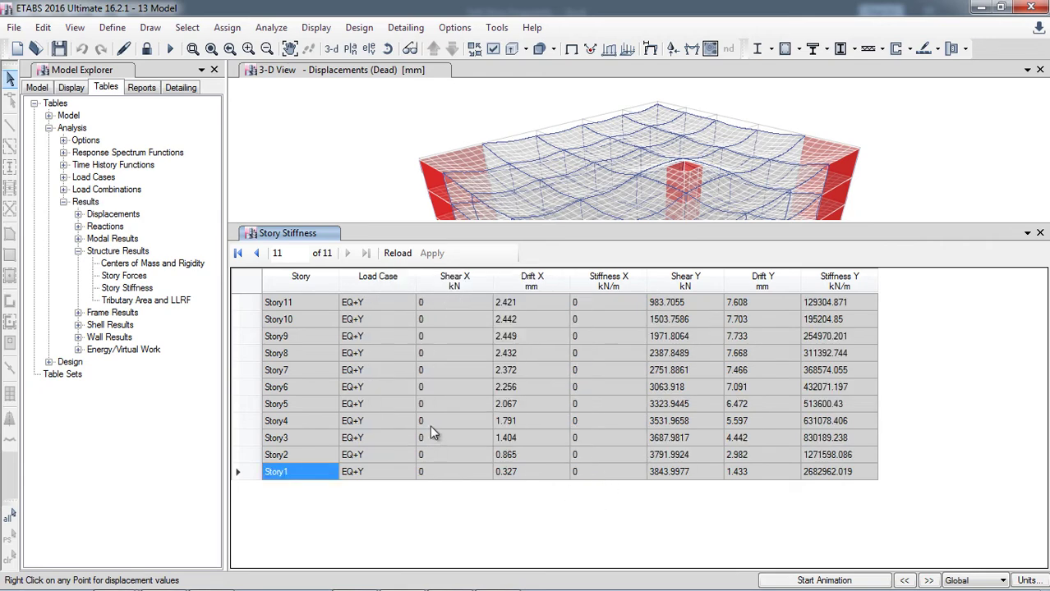
# Copy the Stiffness Y values from Story11 down to Story1 and return to Excel.
pyautogui.click(850, 307)
pyautogui.moveTo(852, 315); pyautogui.dragTo(856, 478)
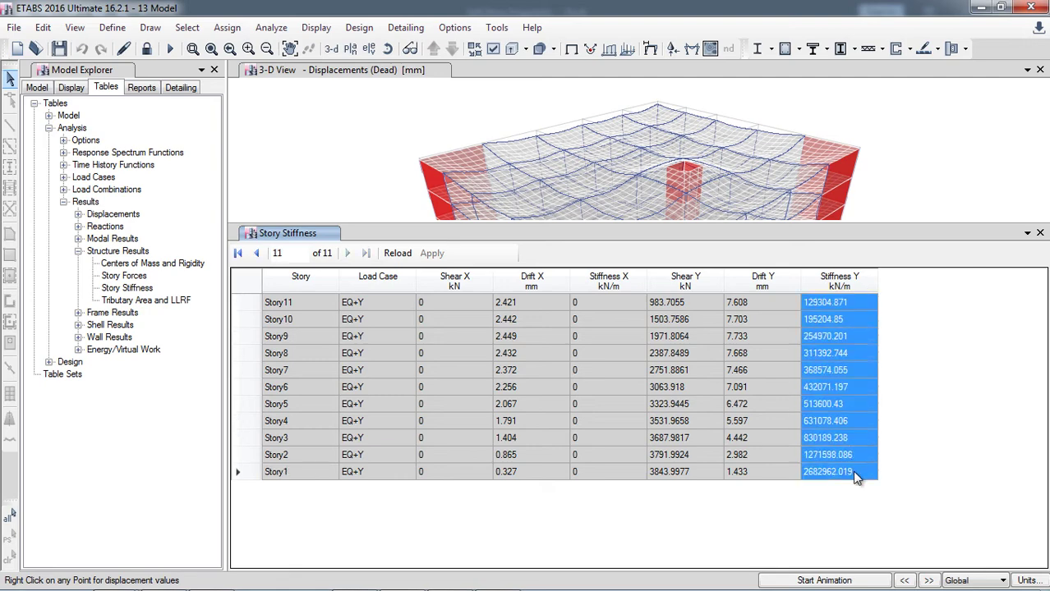
pyautogui.rightClick(851, 392)
pyautogui.click(873, 414)
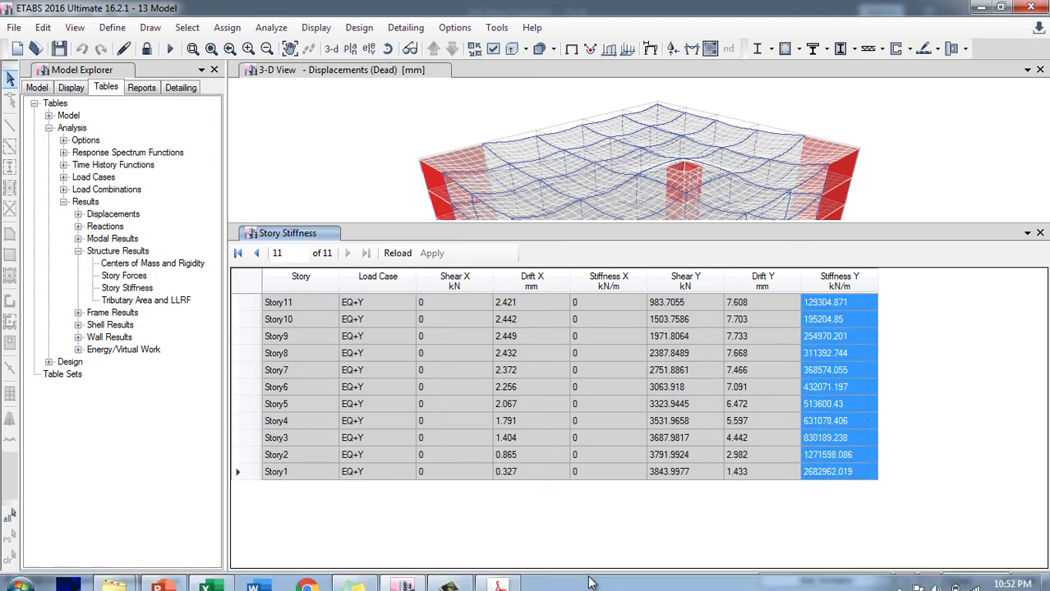
pyautogui.moveTo(292, 575)
pyautogui.click(206, 576)
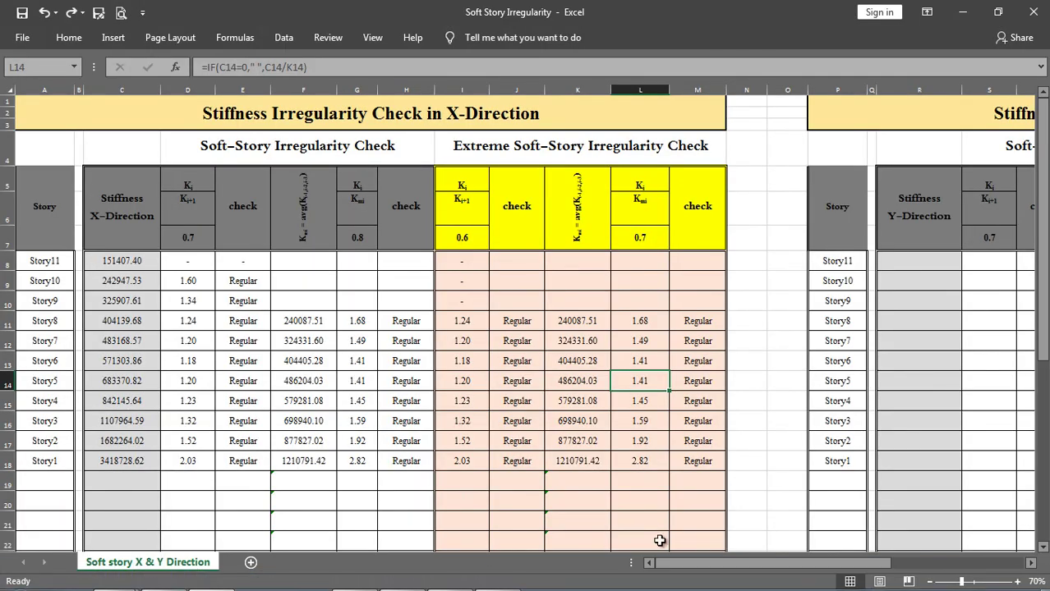
# Paste the Y stiffness values as values into R8:R18, then check the U20 averaging formula.
pyautogui.moveTo(678, 566); pyautogui.dragTo(808, 565)
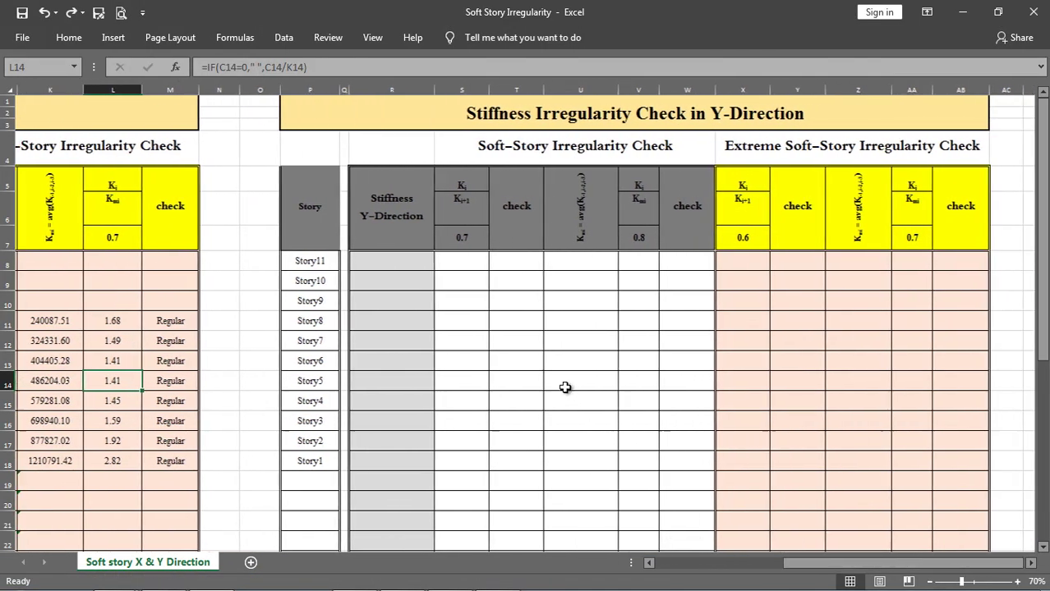
pyautogui.rightClick(393, 261)
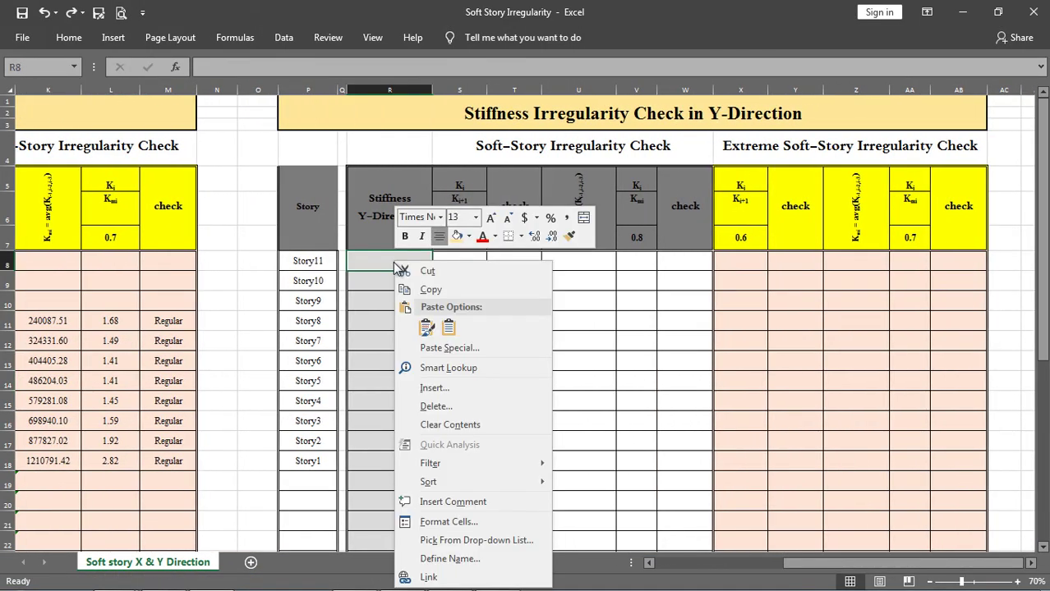
pyautogui.click(449, 321)
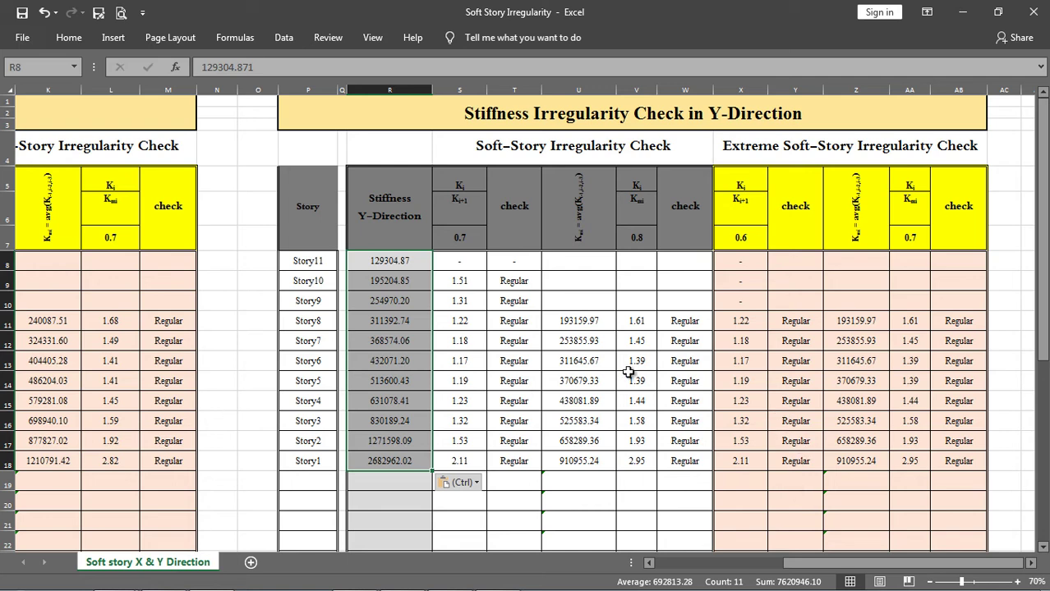
pyautogui.click(603, 500)
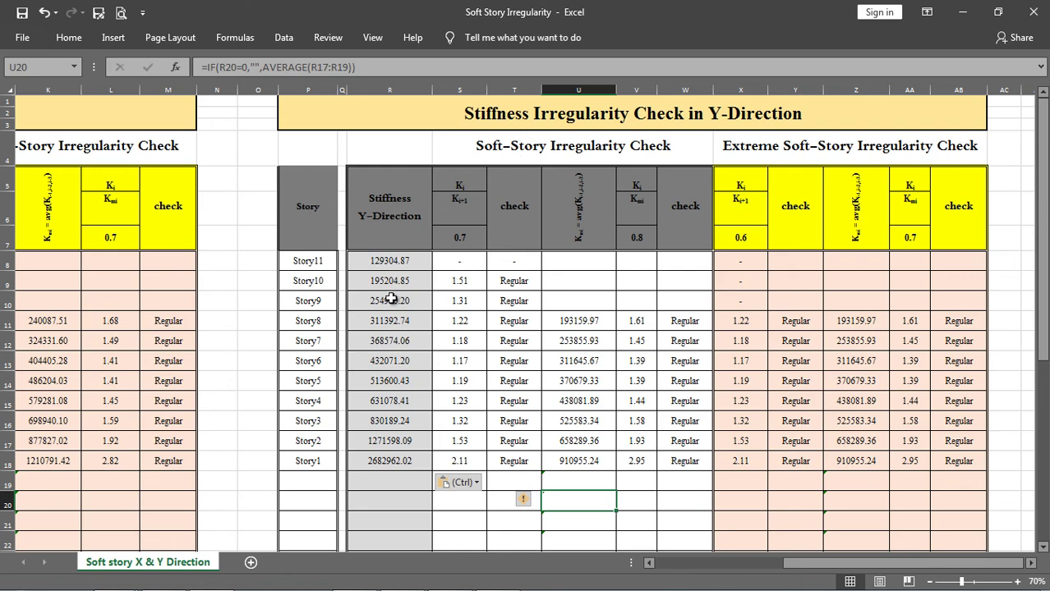
pyautogui.scroll(-3, 394, 313)
pyautogui.scroll(-2, 395, 313)
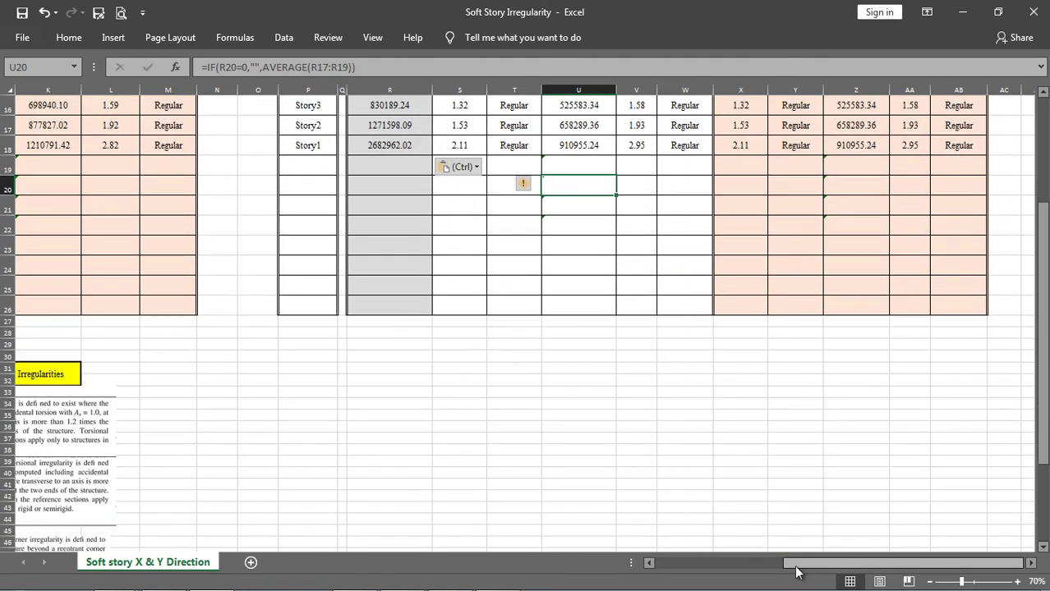
pyautogui.moveTo(805, 567); pyautogui.dragTo(362, 528)
pyautogui.scroll(-3, 52, 396)
pyautogui.scroll(-3, 81, 395)
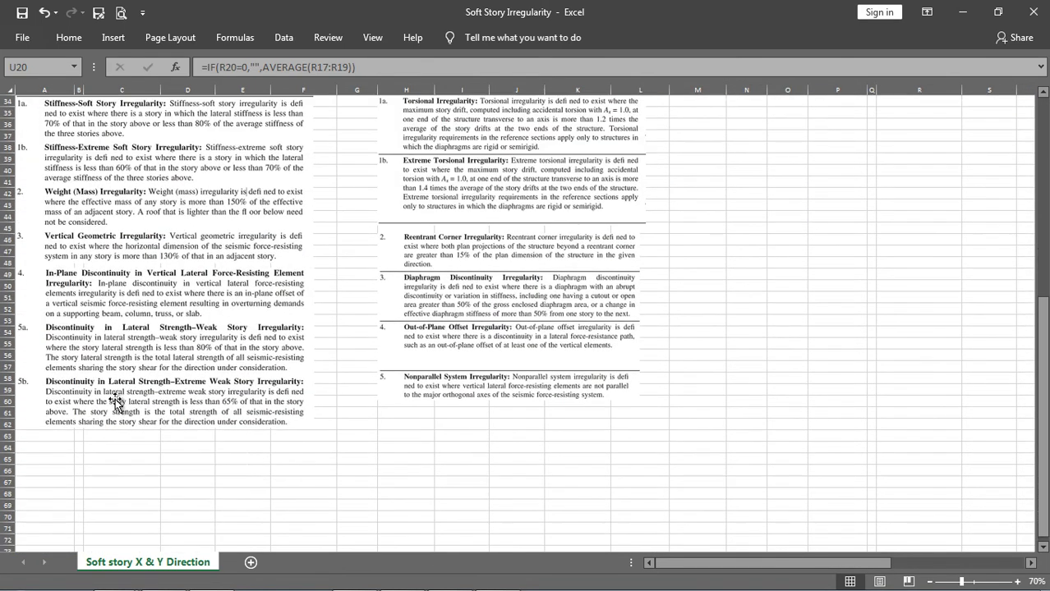
pyautogui.scroll(5, 408, 464)
pyautogui.scroll(5, 409, 463)
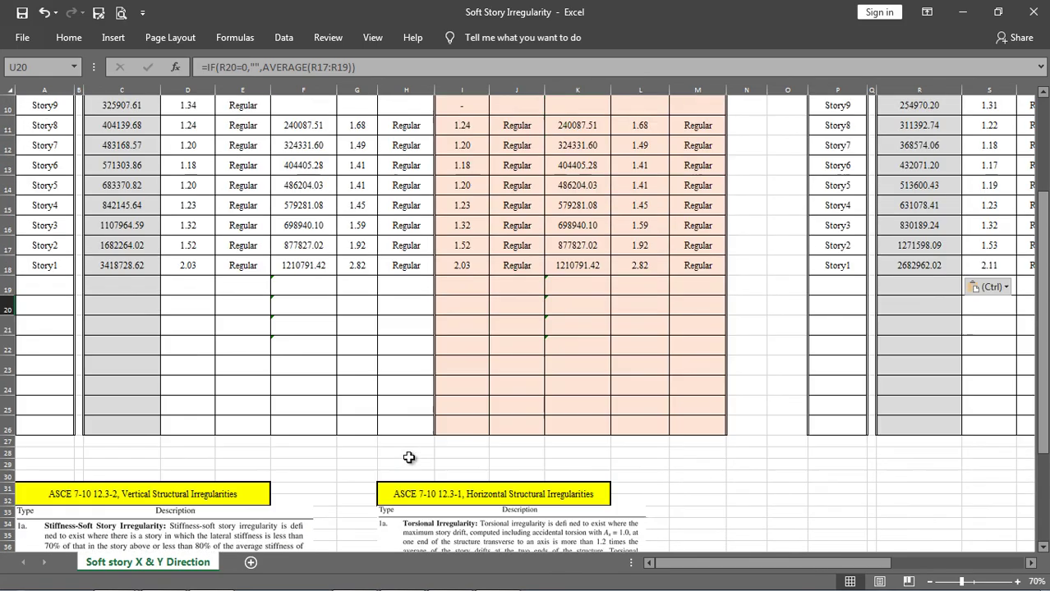
pyautogui.scroll(-3, 357, 435)
pyautogui.scroll(-5, 173, 470)
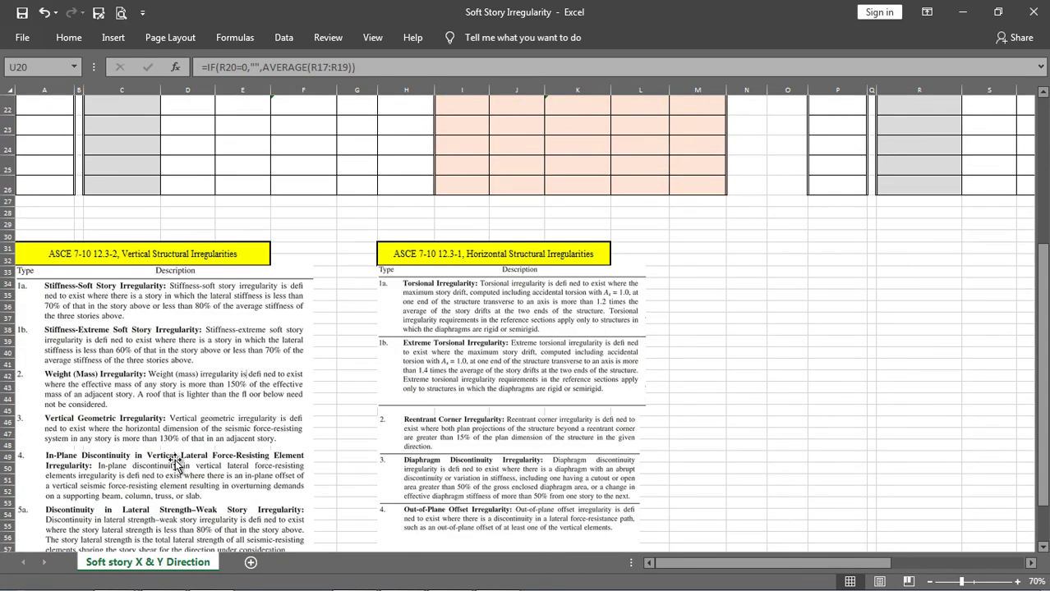
pyautogui.scroll(8, 185, 440)
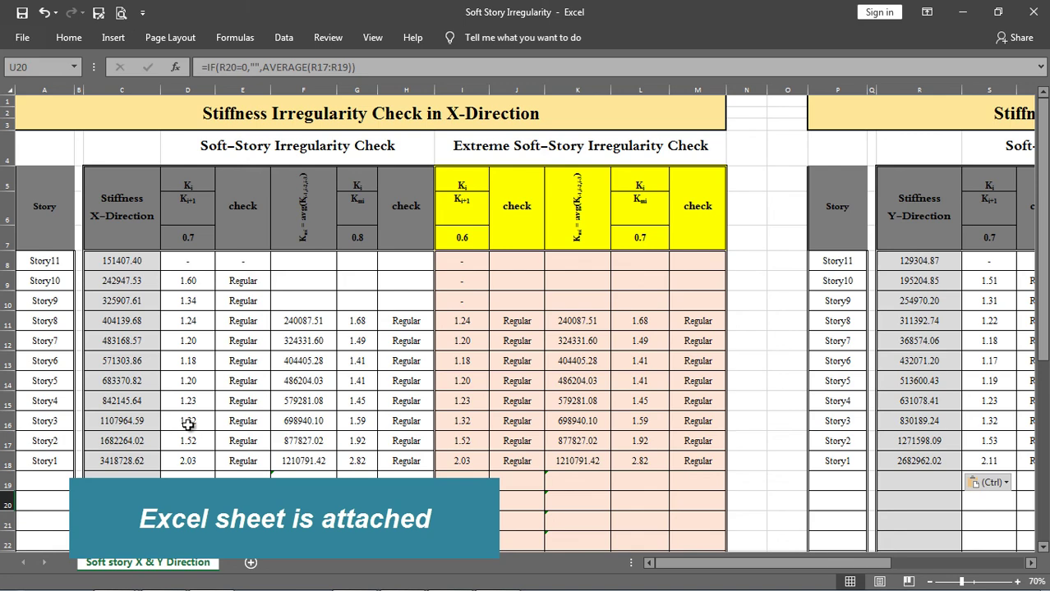